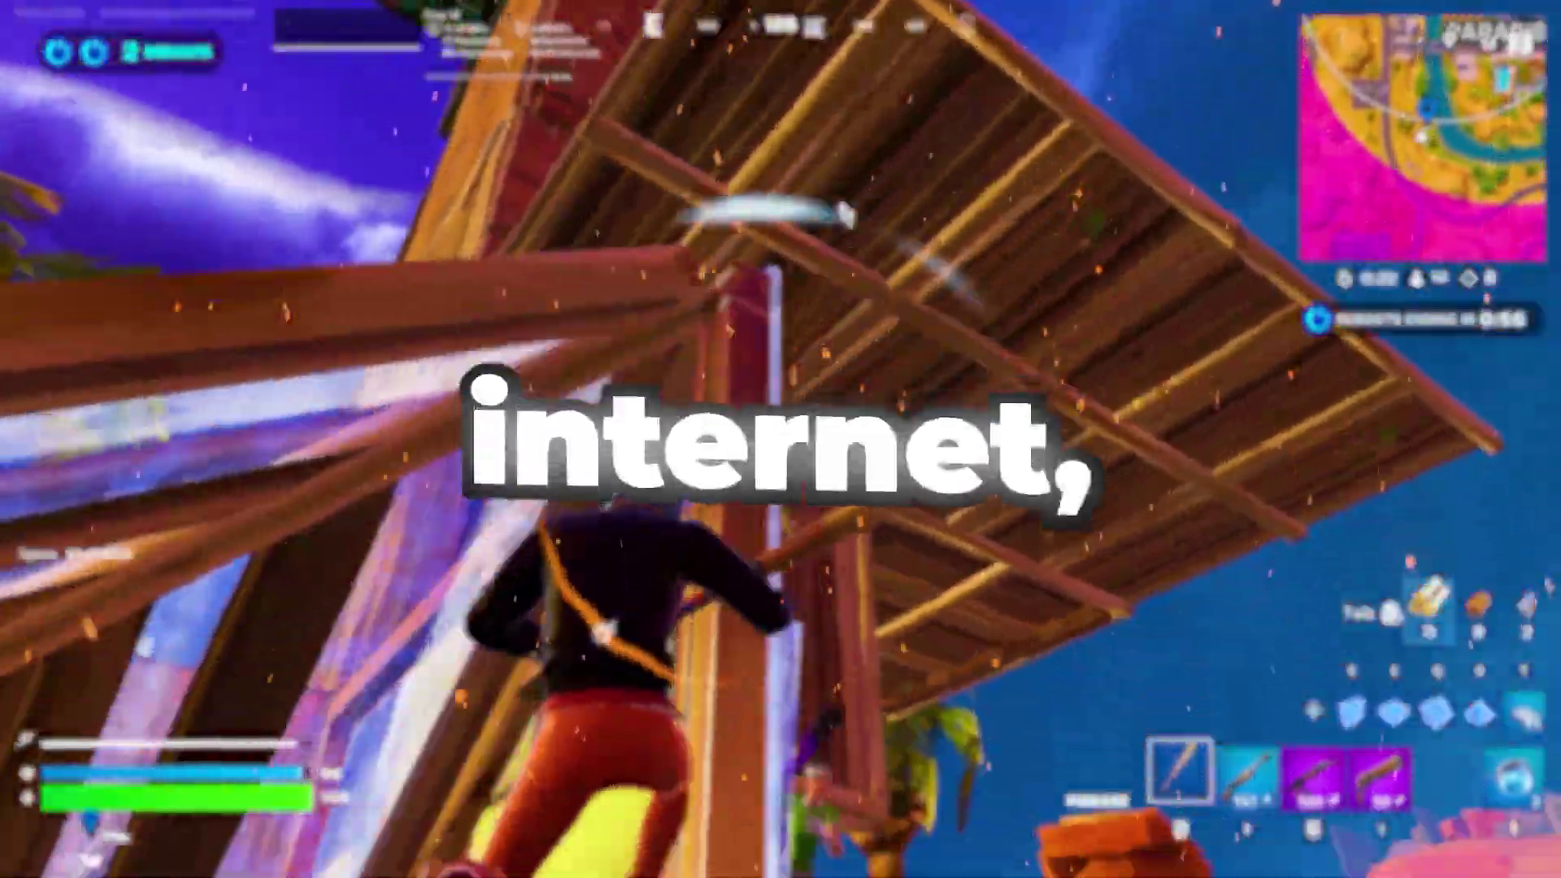
Switch to the pump shotgun, shoot the nearby enemy, then swap to hotbar slot 5.
{"action": "key", "text": "2"}
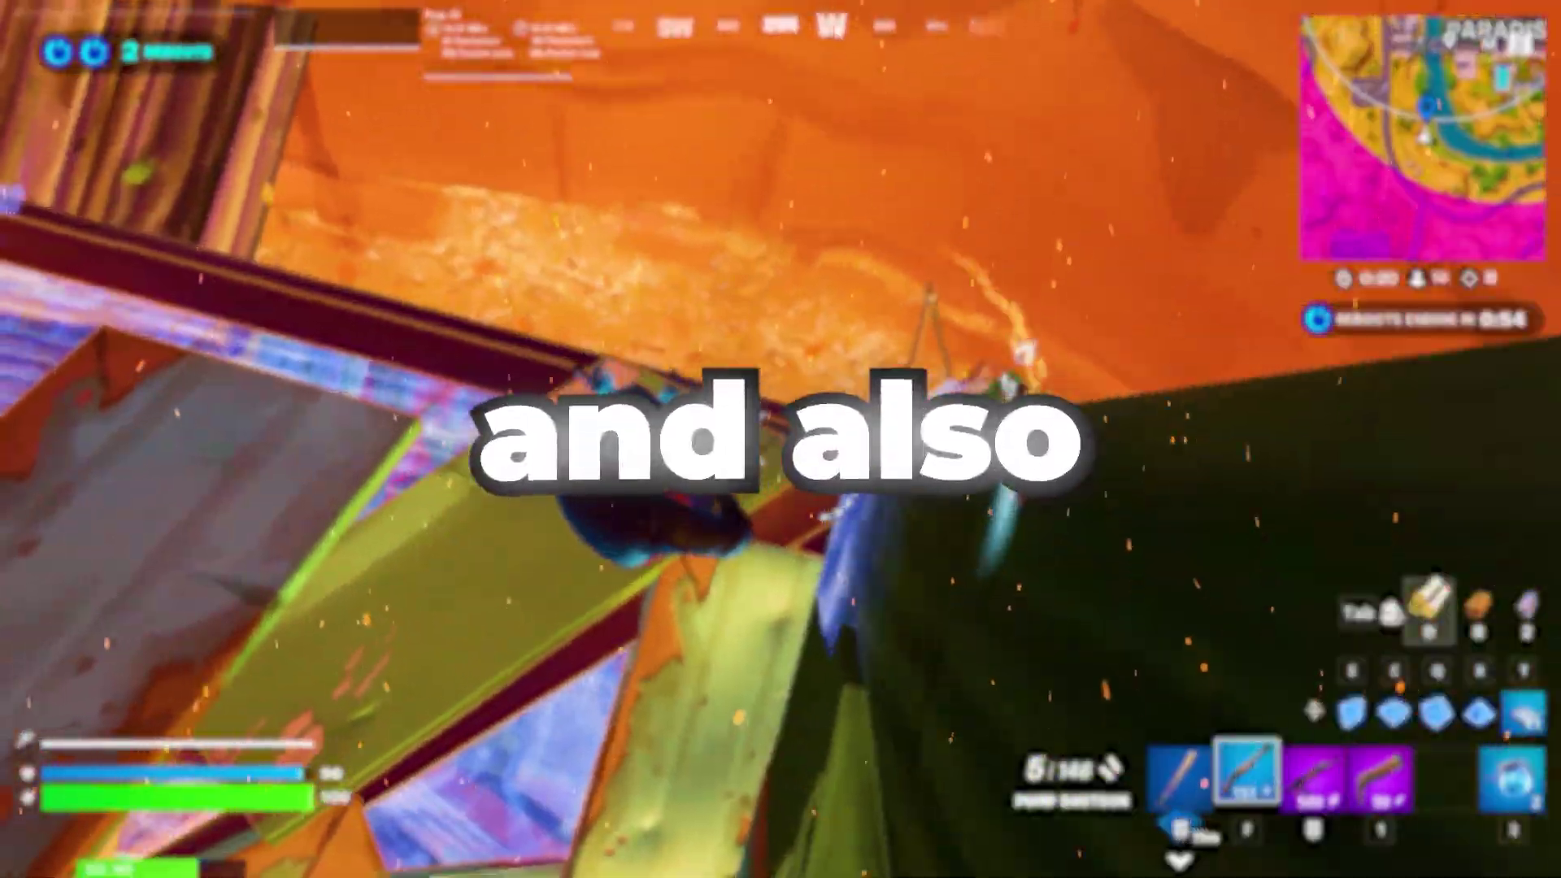
{"action": "left_click", "coordinate": [780, 439]}
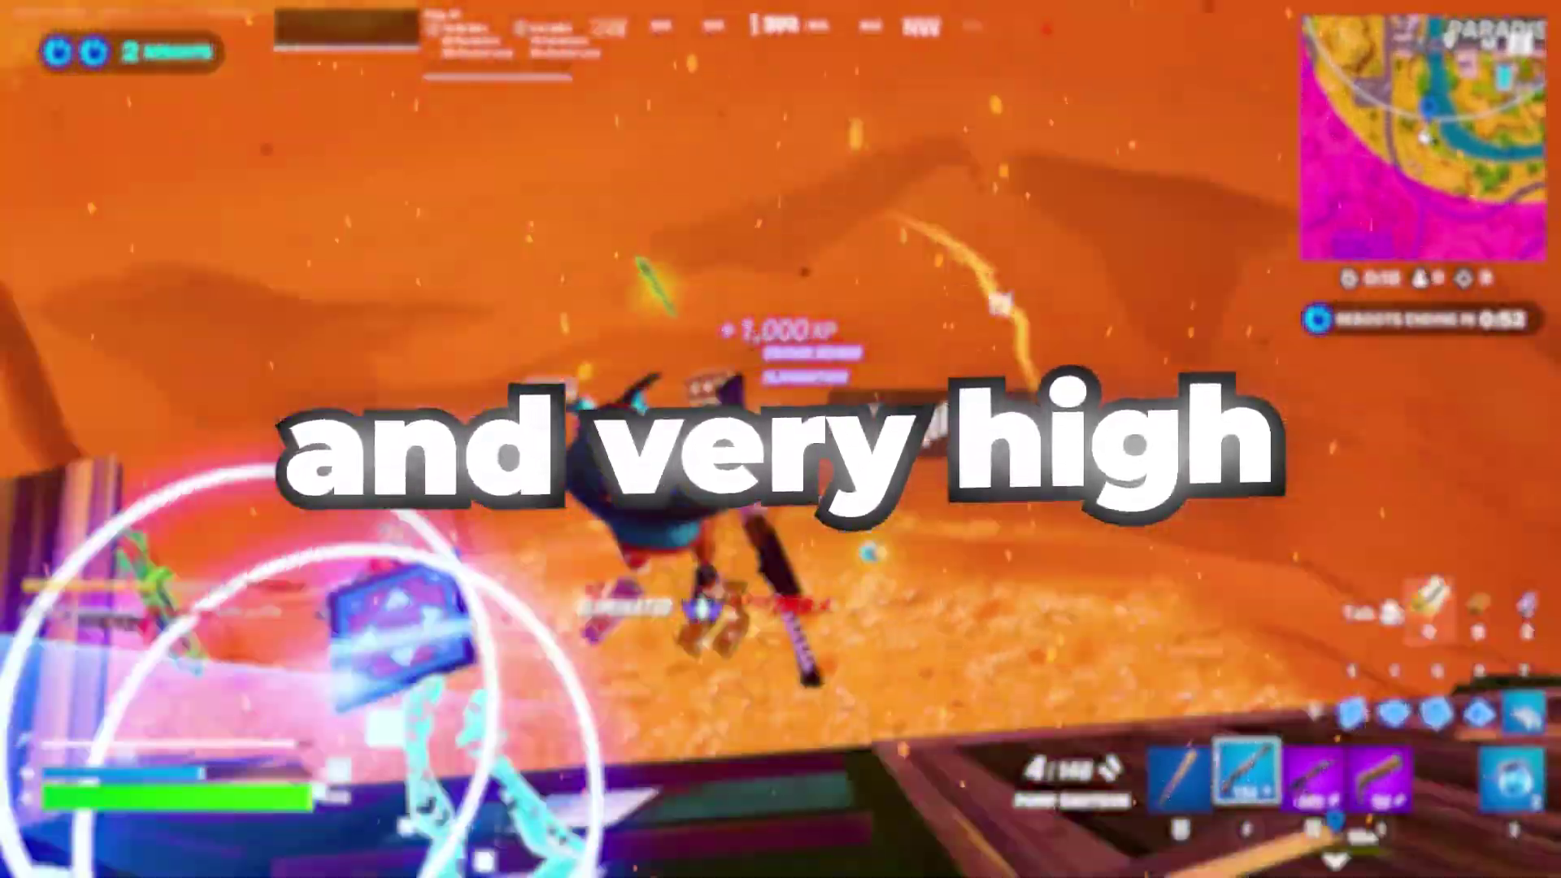
{"action": "key", "text": "5"}
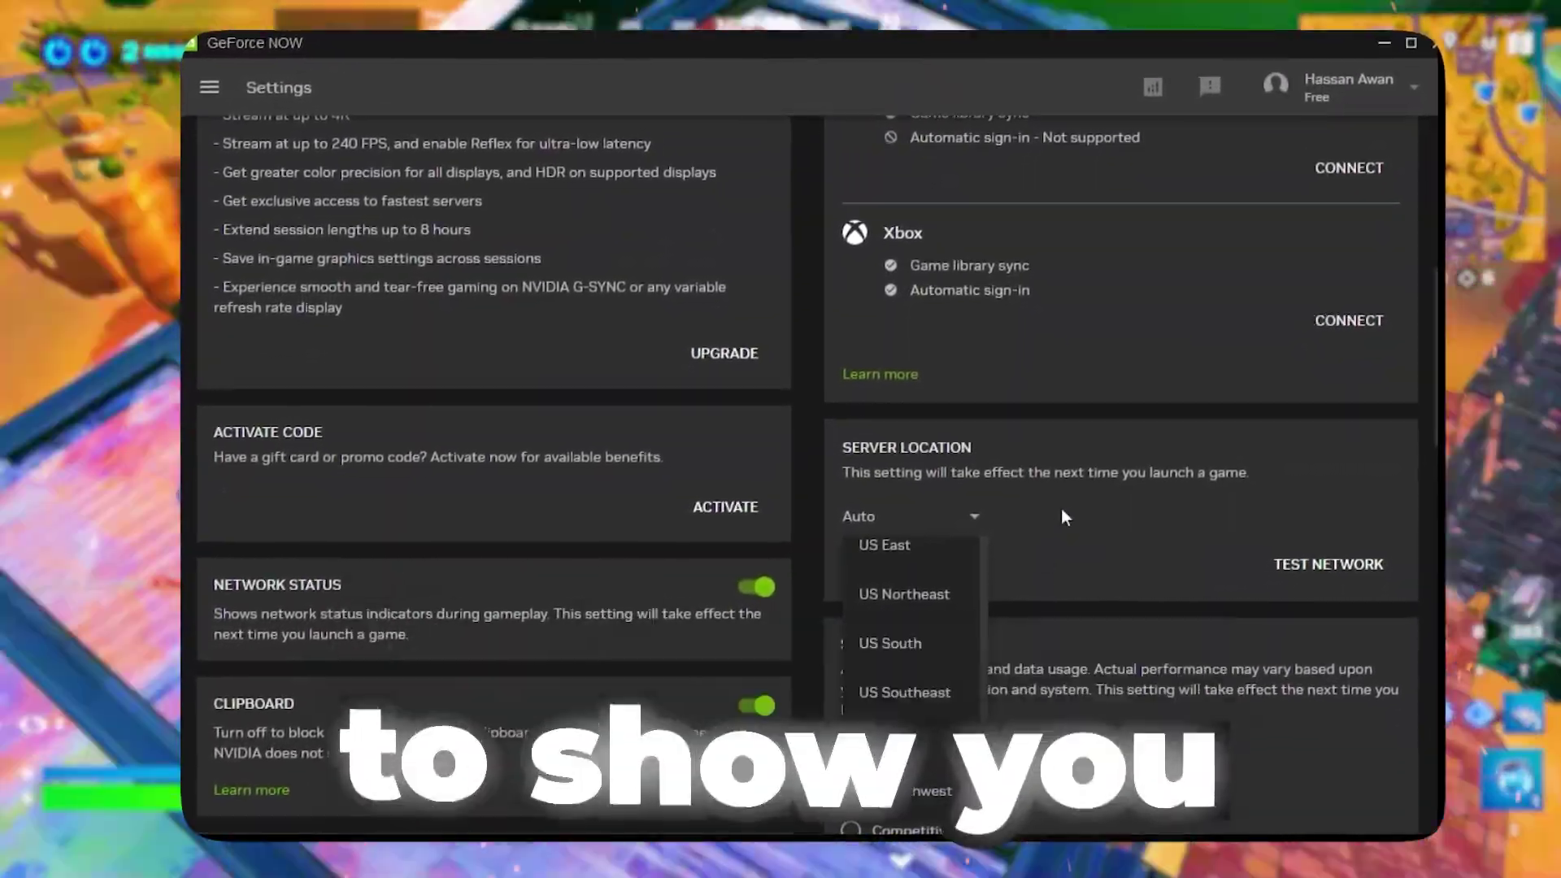
{"action": "left_click", "coordinate": [1061, 506]}
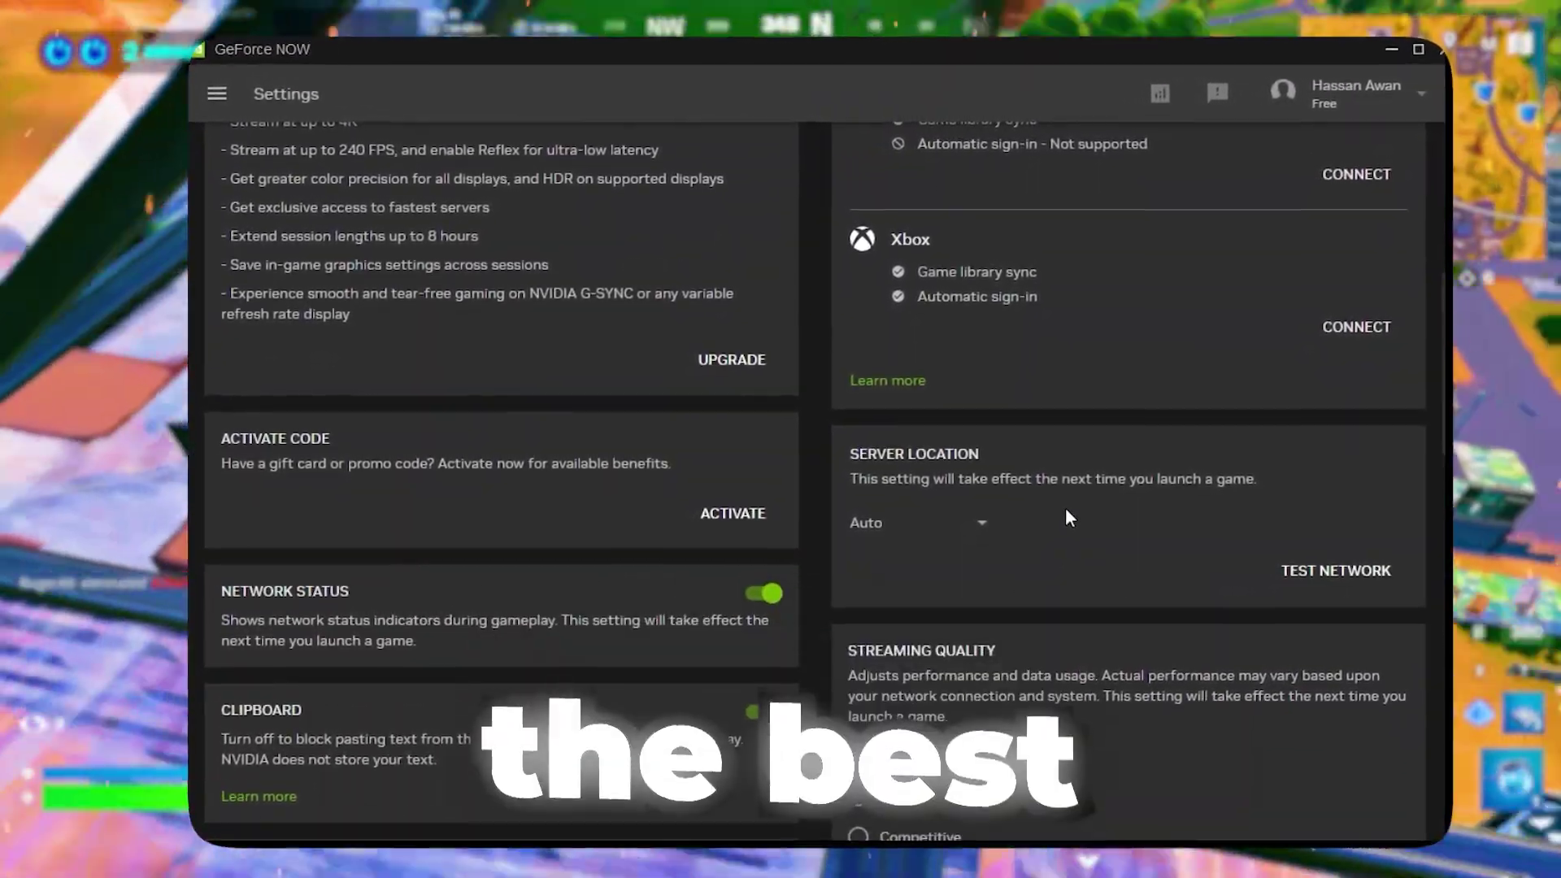
{"action": "left_click", "coordinate": [894, 522]}
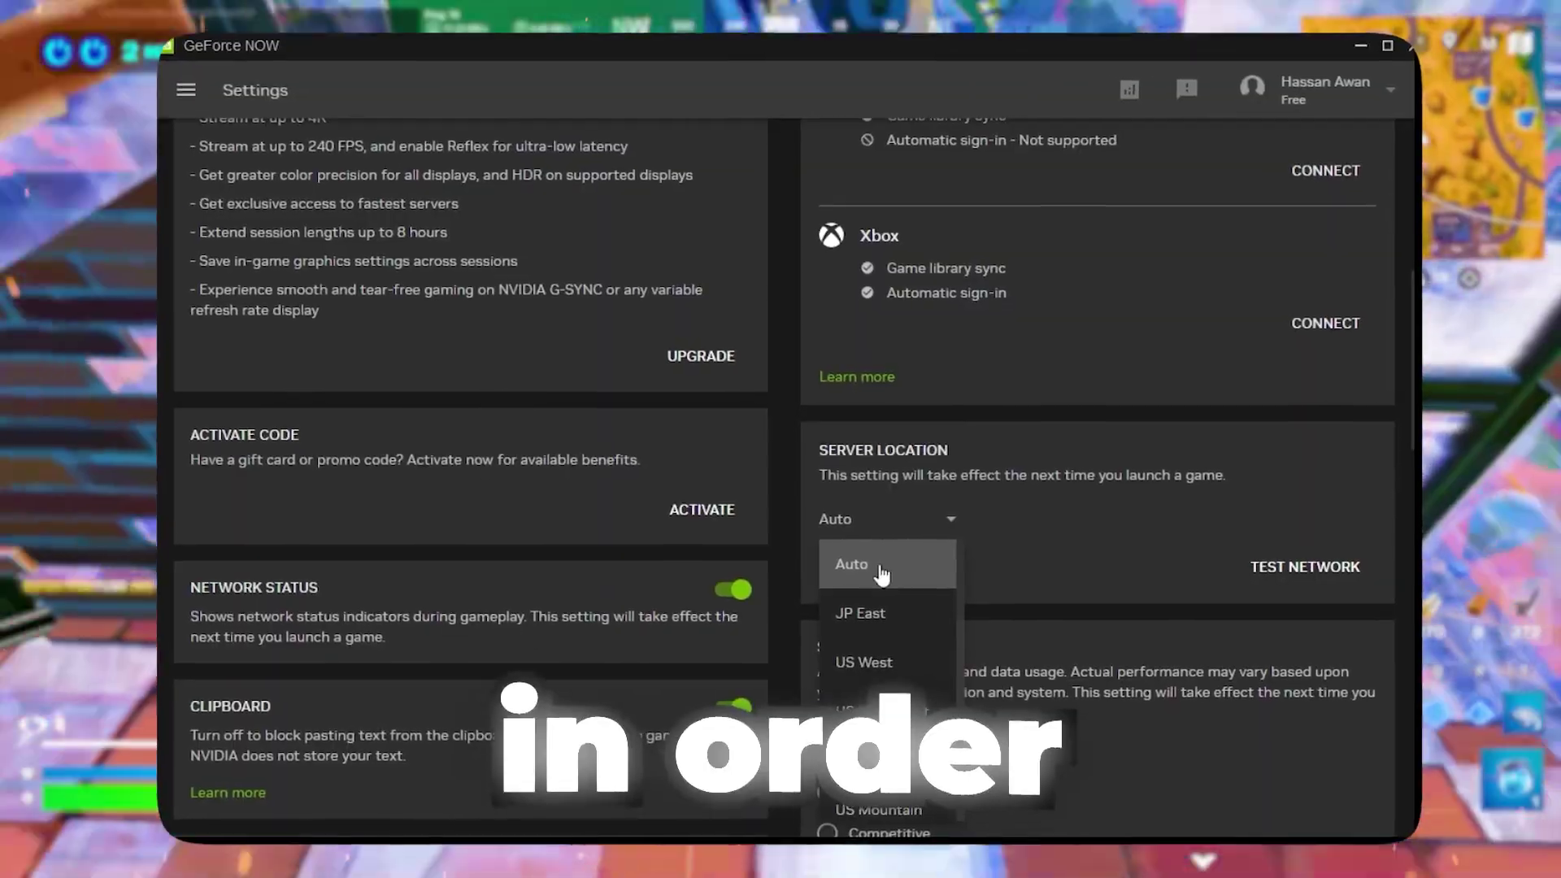
{"action": "left_click", "coordinate": [1034, 520]}
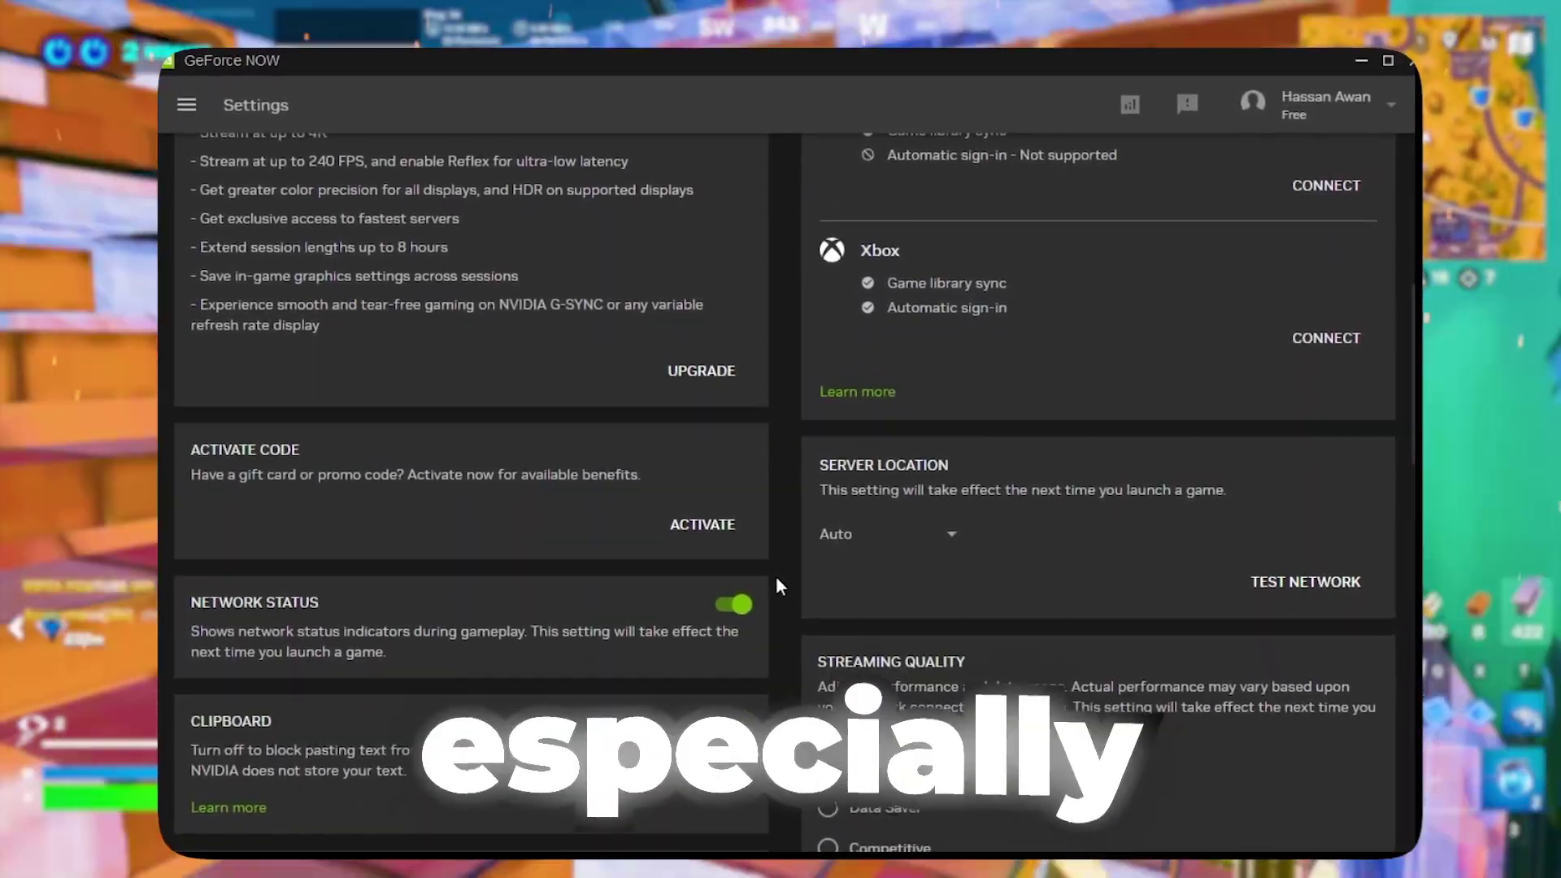
{"action": "scroll", "coordinate": [1074, 617], "scroll_direction": "down", "scroll_amount": 2}
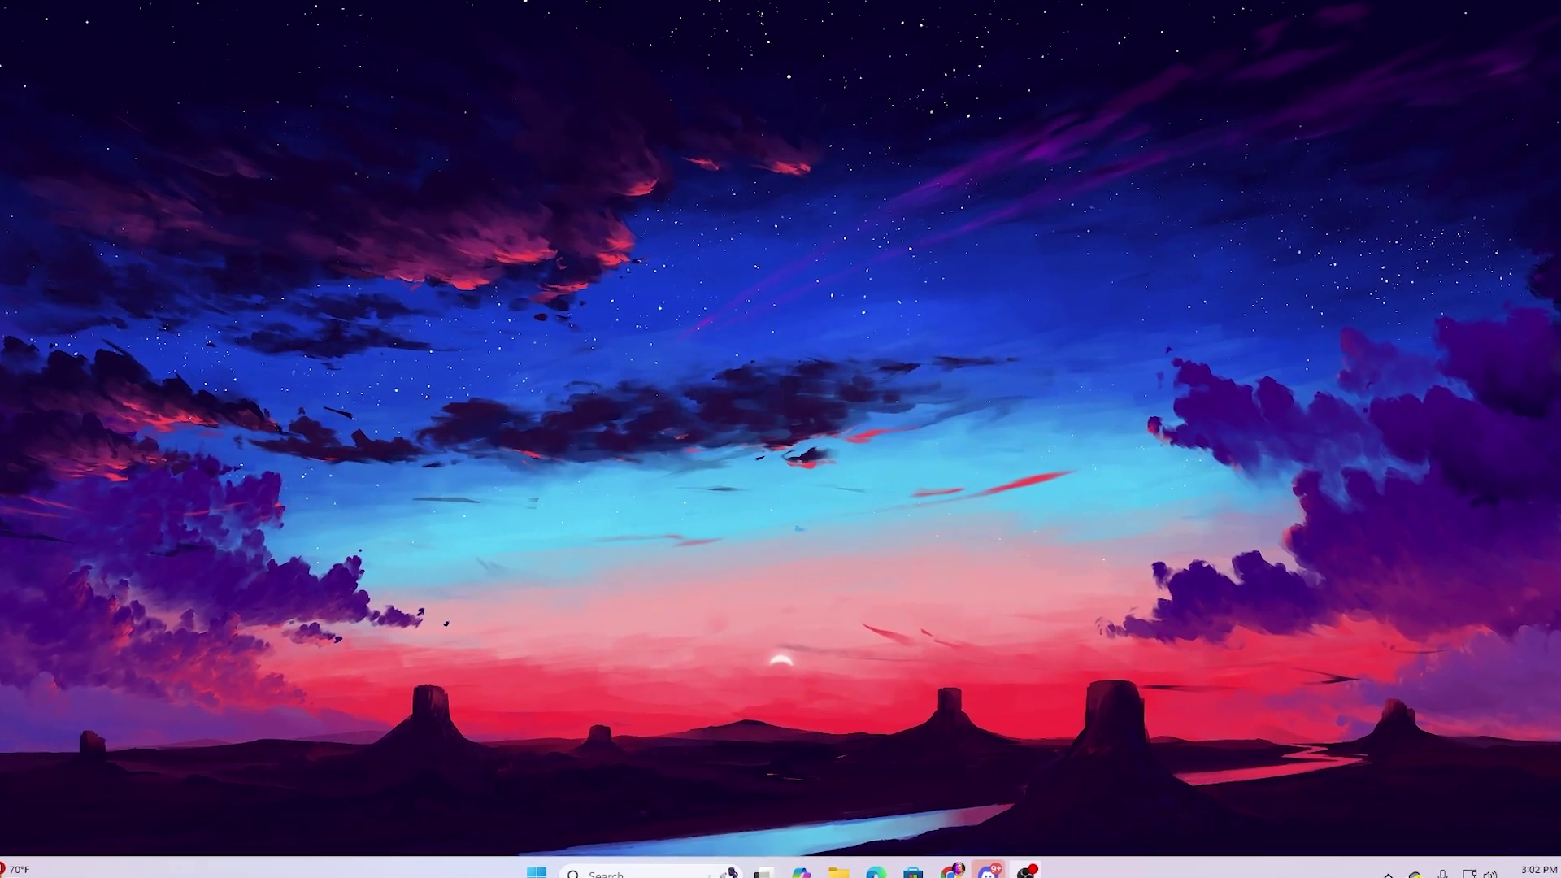
Search 'temp' and open Delete temporary files to reach Local Disk (C:) storage.
{"action": "key", "text": "super+s"}
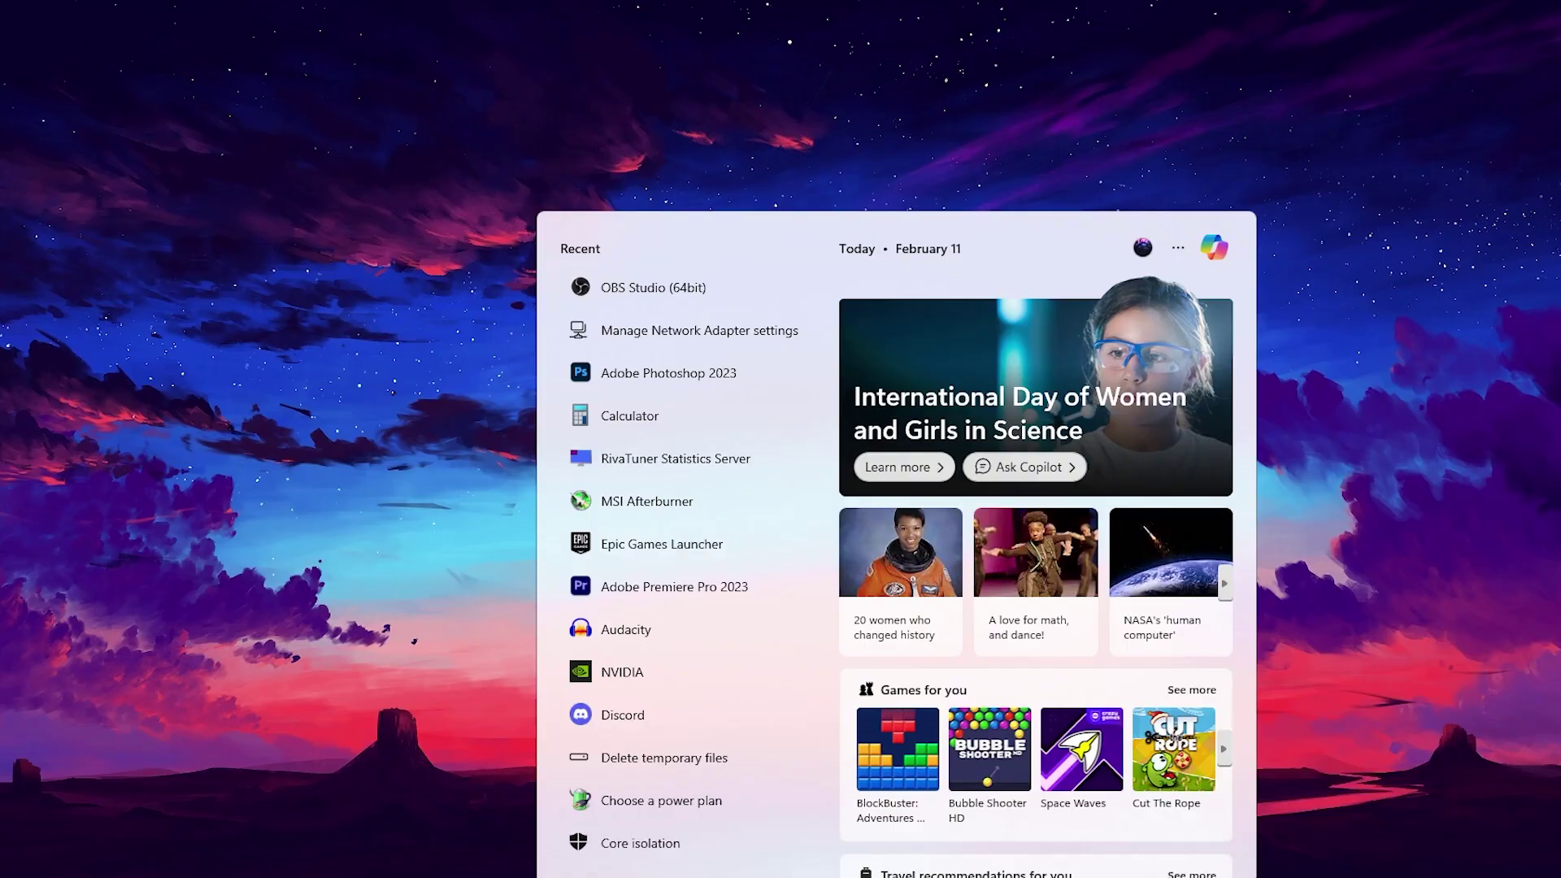
{"action": "type", "text": "temp"}
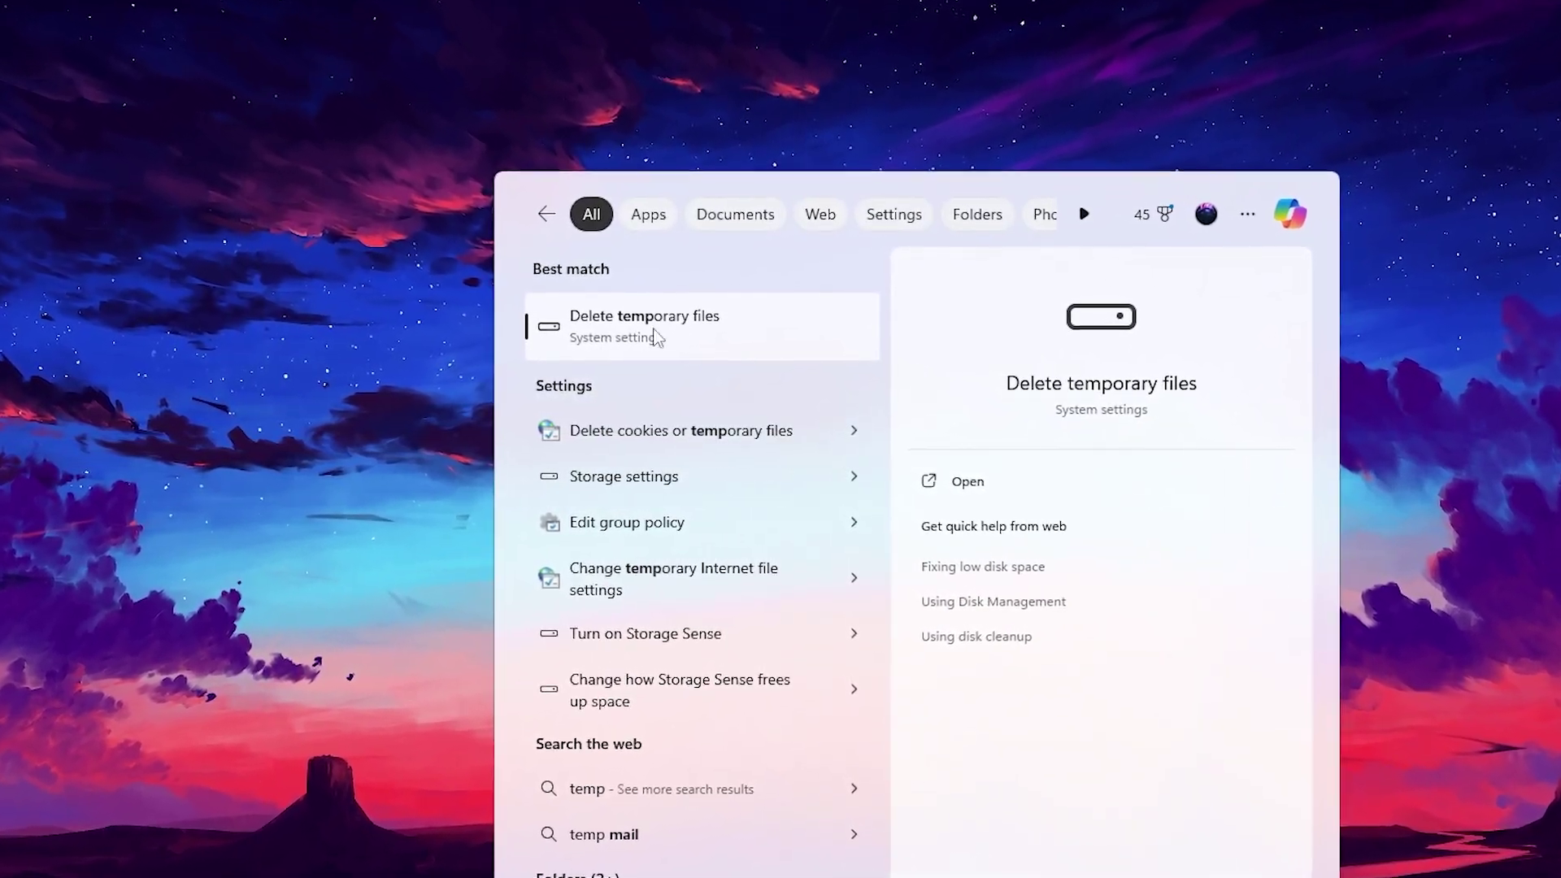
{"action": "left_click", "coordinate": [675, 335]}
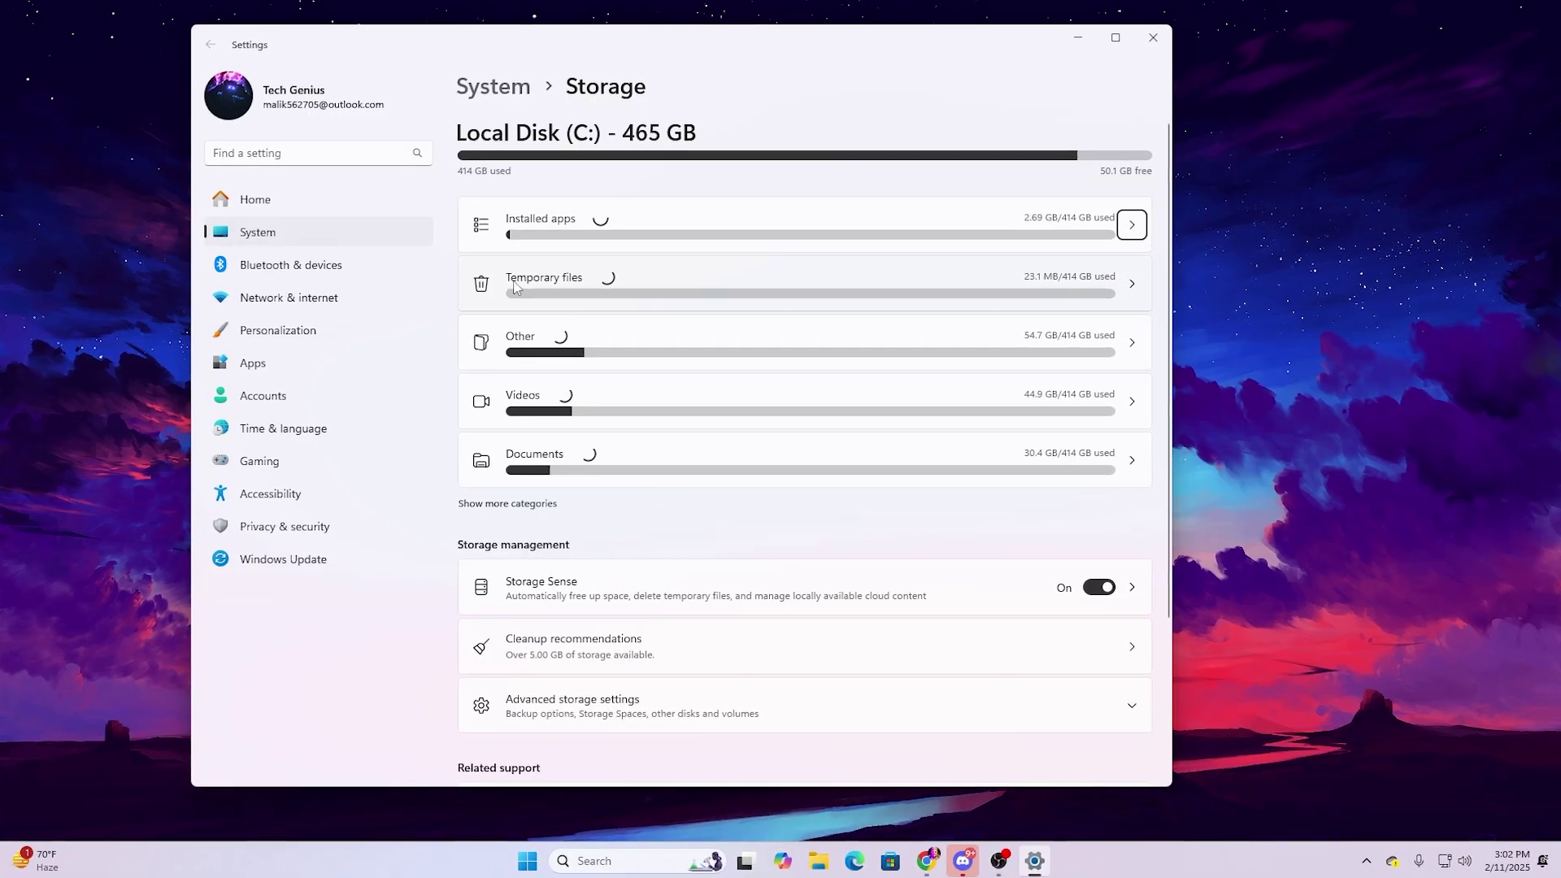
Remove the checked temporary files (about 430 MB), keeping Downloads unticked.
{"action": "left_click", "coordinate": [514, 286]}
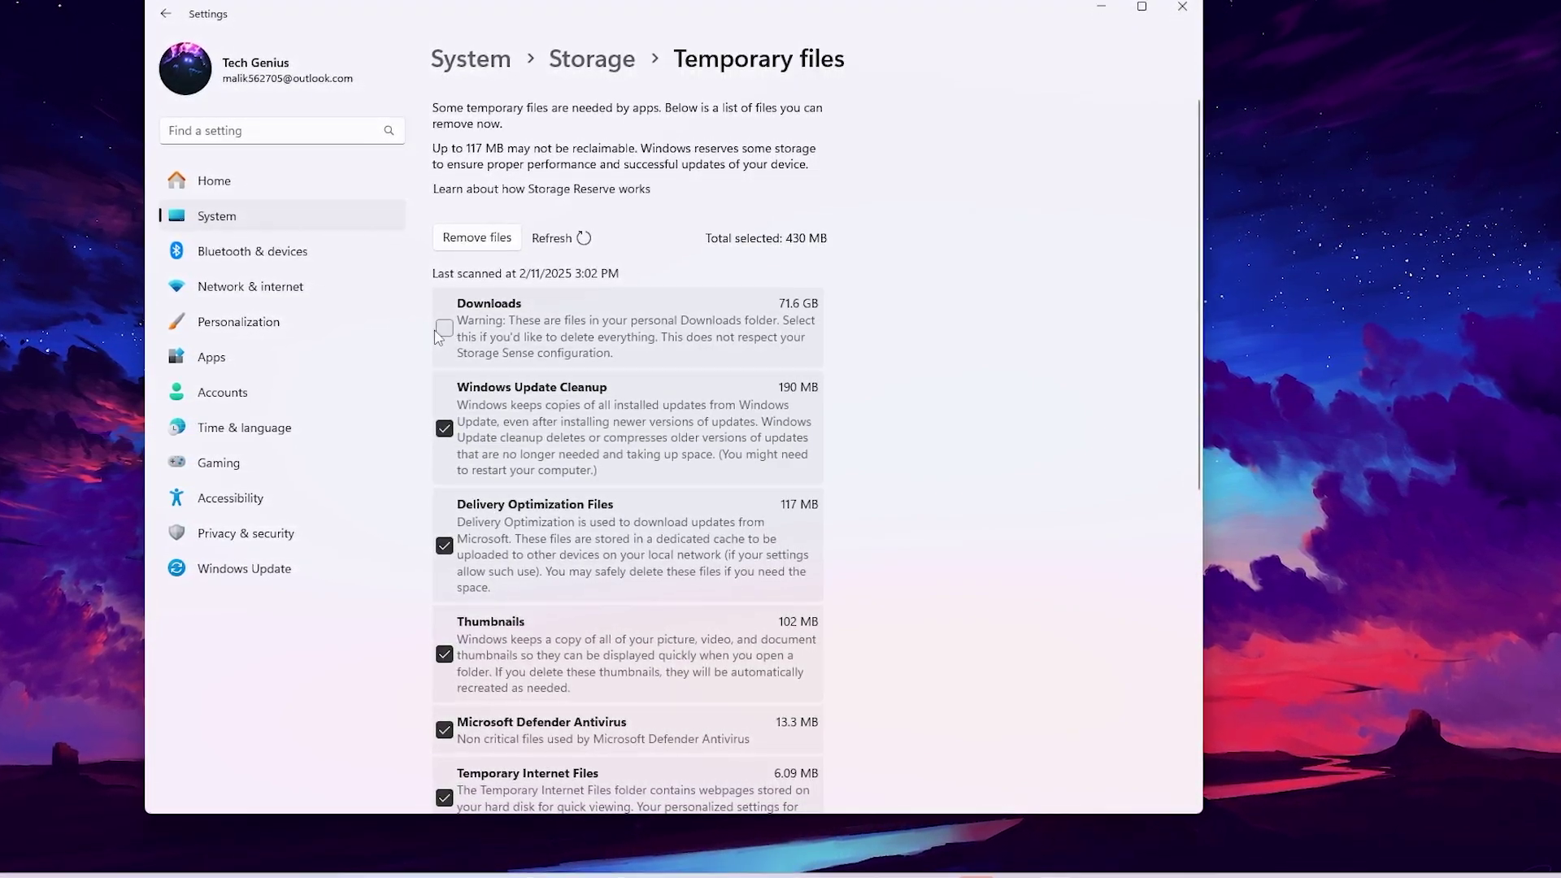
{"action": "scroll", "coordinate": [443, 325], "scroll_direction": "down", "scroll_amount": 3}
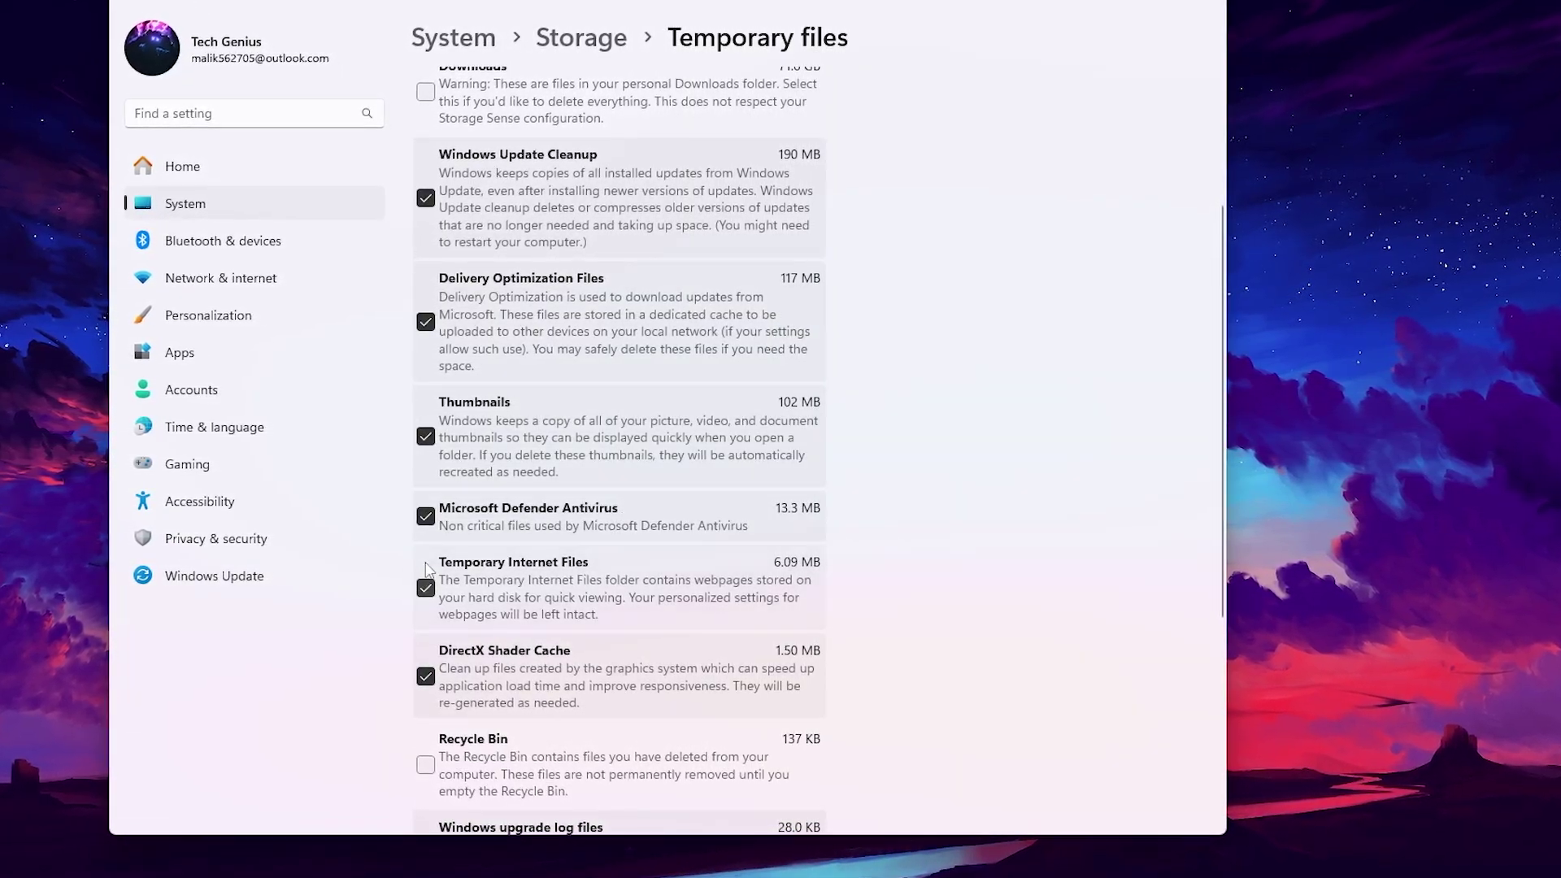
{"action": "scroll", "coordinate": [555, 561], "scroll_direction": "down", "scroll_amount": 3}
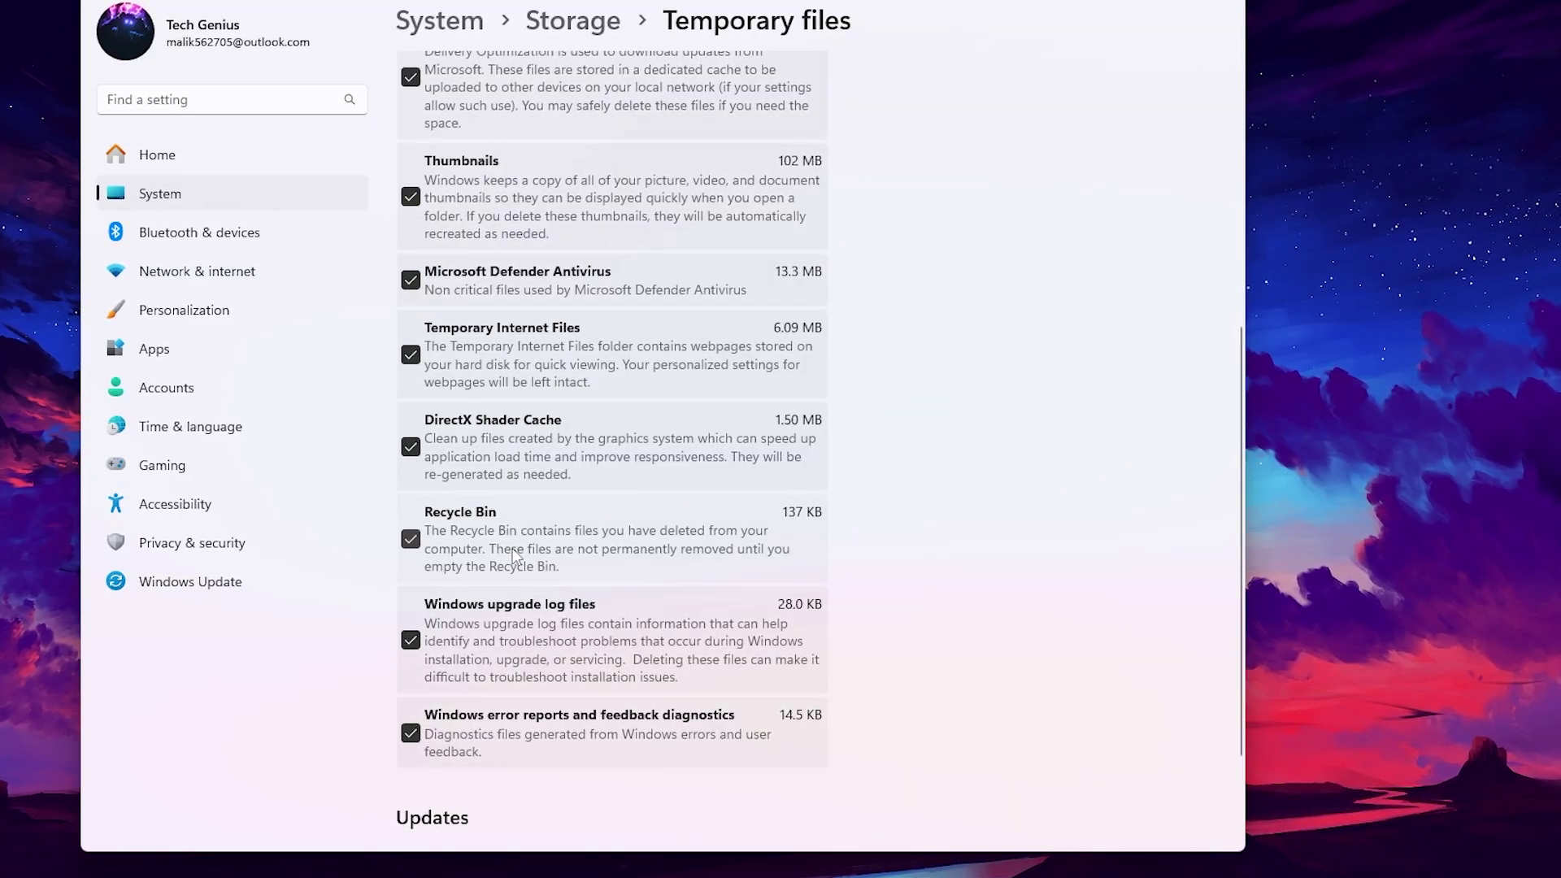
{"action": "scroll", "coordinate": [512, 548], "scroll_direction": "up", "scroll_amount": 6}
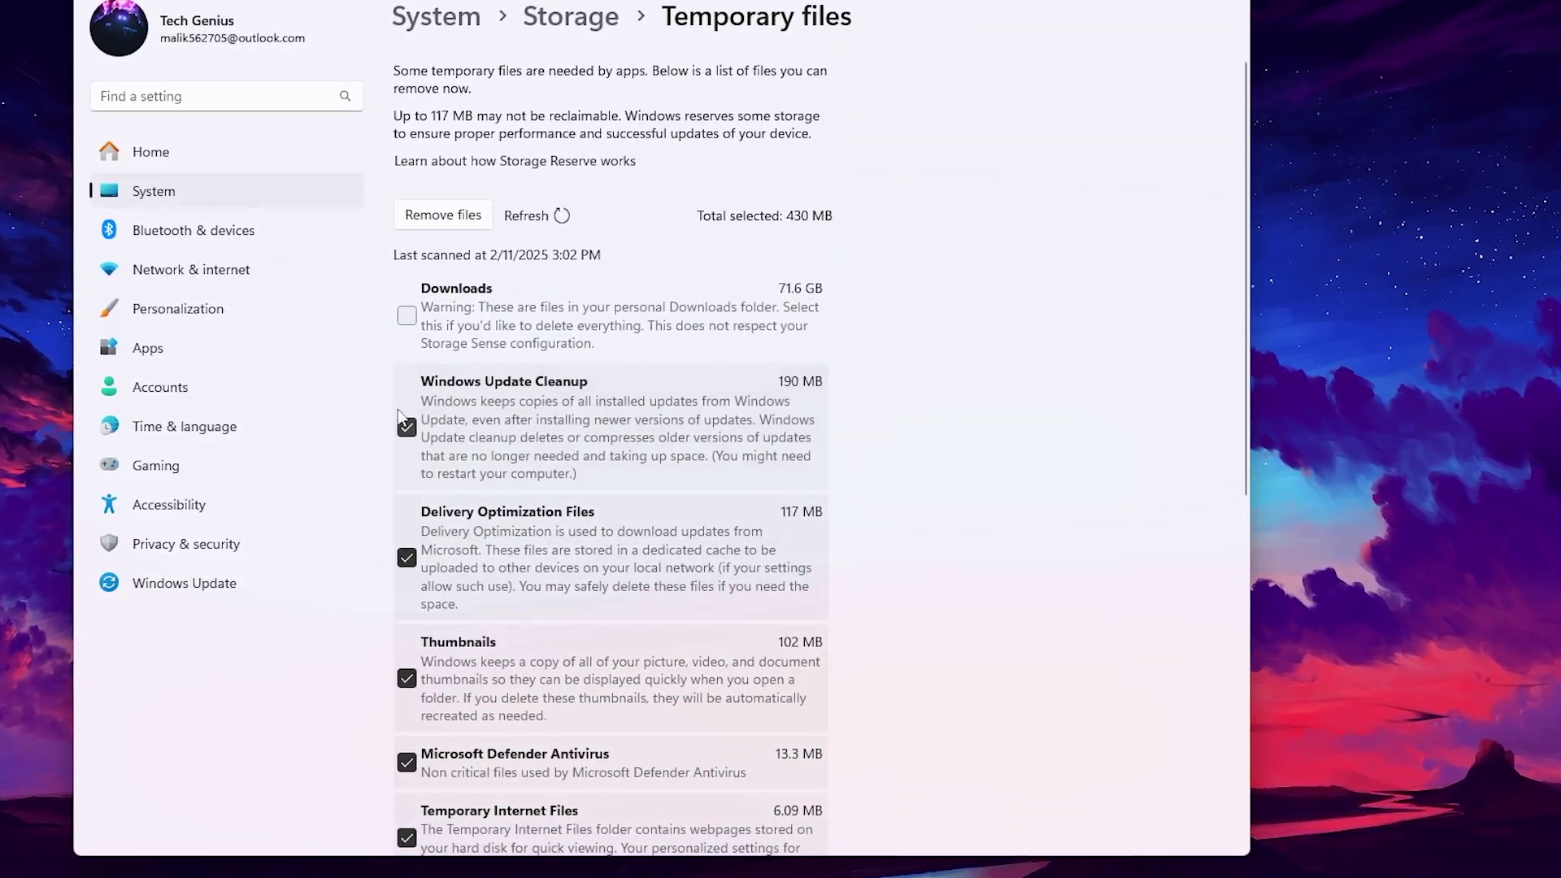
{"action": "left_click", "coordinate": [439, 213]}
{"action": "left_click", "coordinate": [579, 458]}
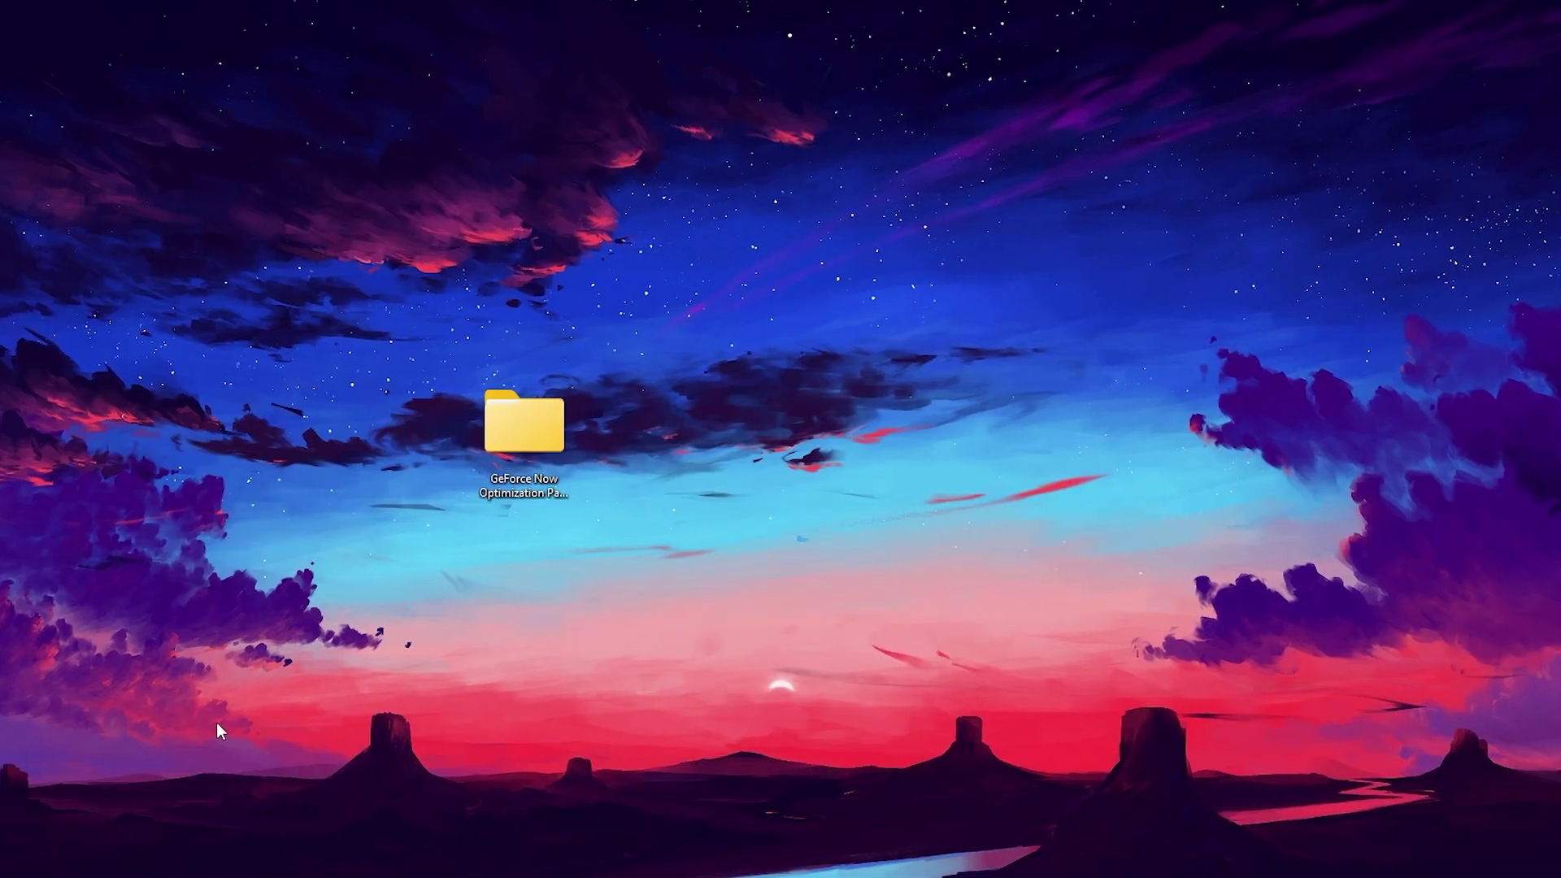
Move the GeForce Now Optimization Pack 2025 folder higher on the desktop and open it.
{"action": "left_click_drag", "start_coordinate": [524, 425], "coordinate": [623, 276]}
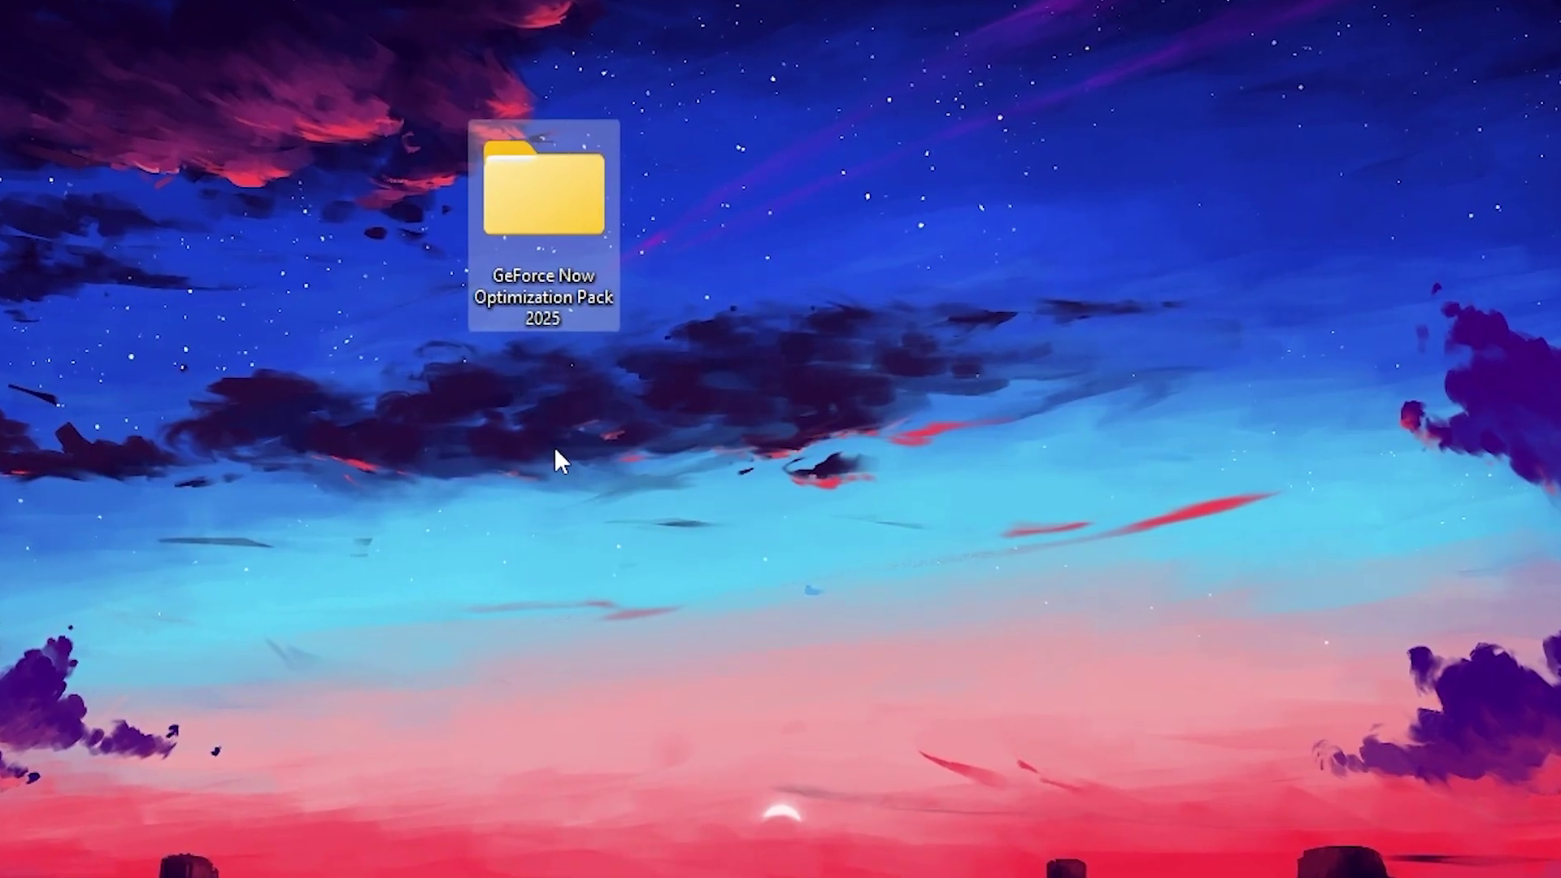
{"action": "mouse_move", "coordinate": [533, 195]}
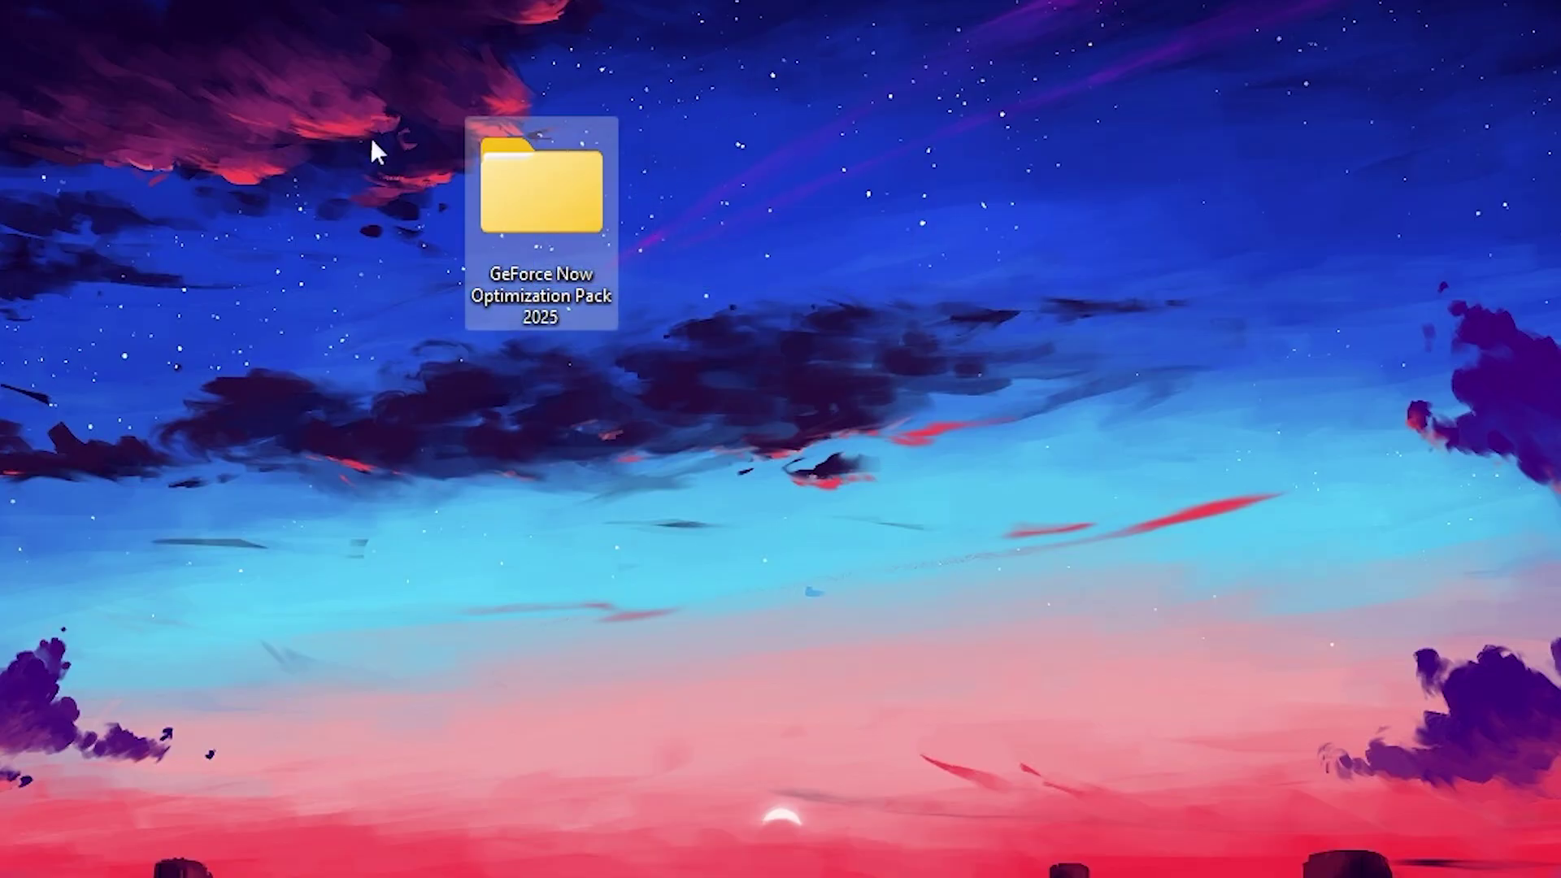
{"action": "double_click", "coordinate": [540, 207]}
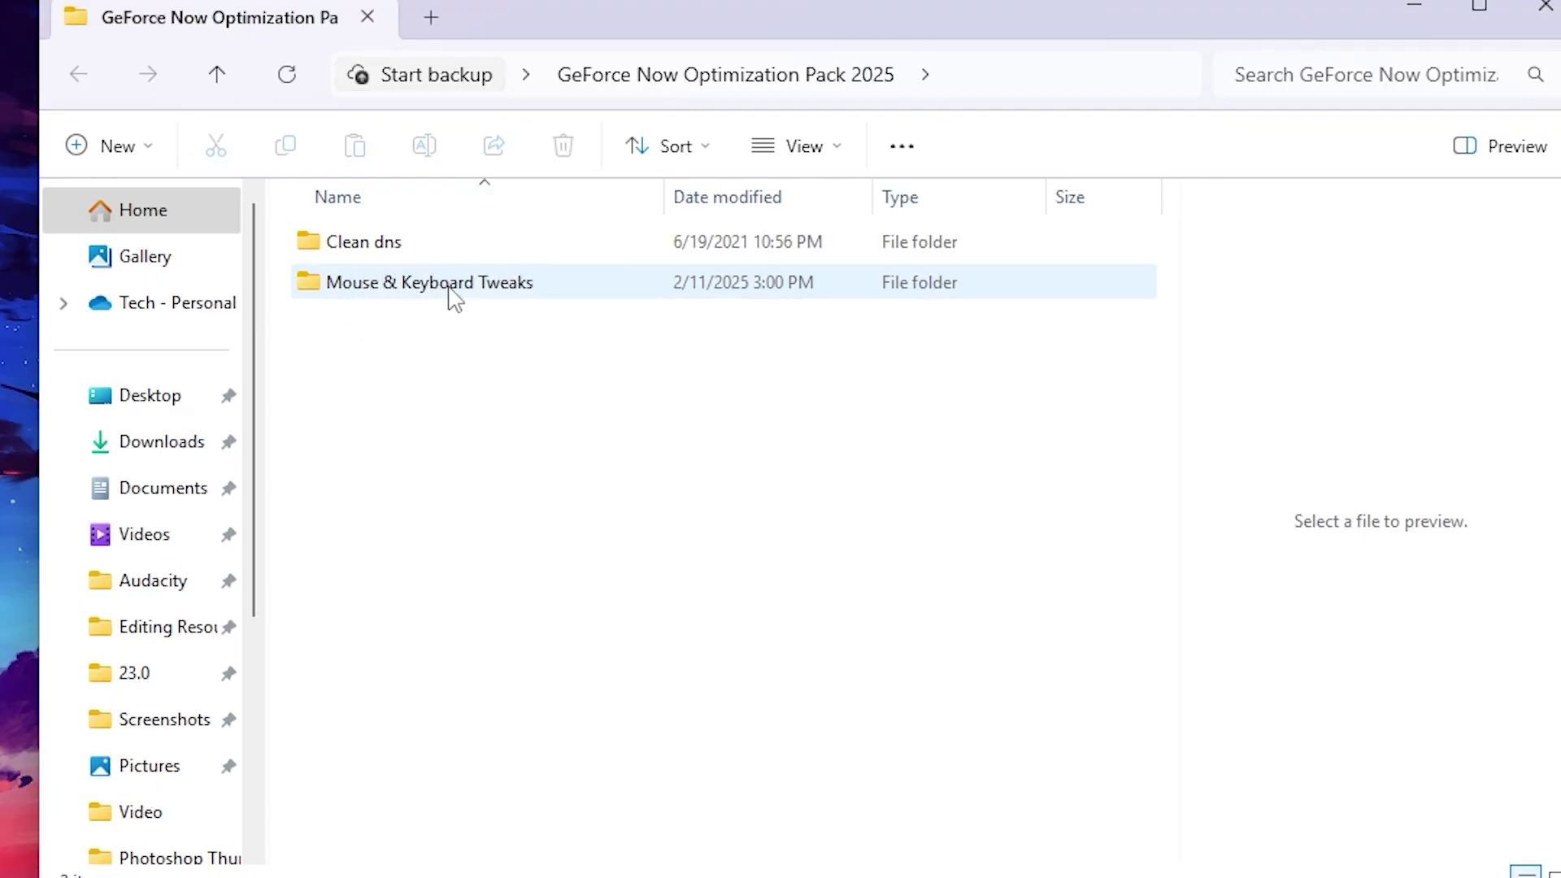
Run Clear_DNS_Cache from Clean dns as administrator, then return to the pack folder.
{"action": "double_click", "coordinate": [418, 250]}
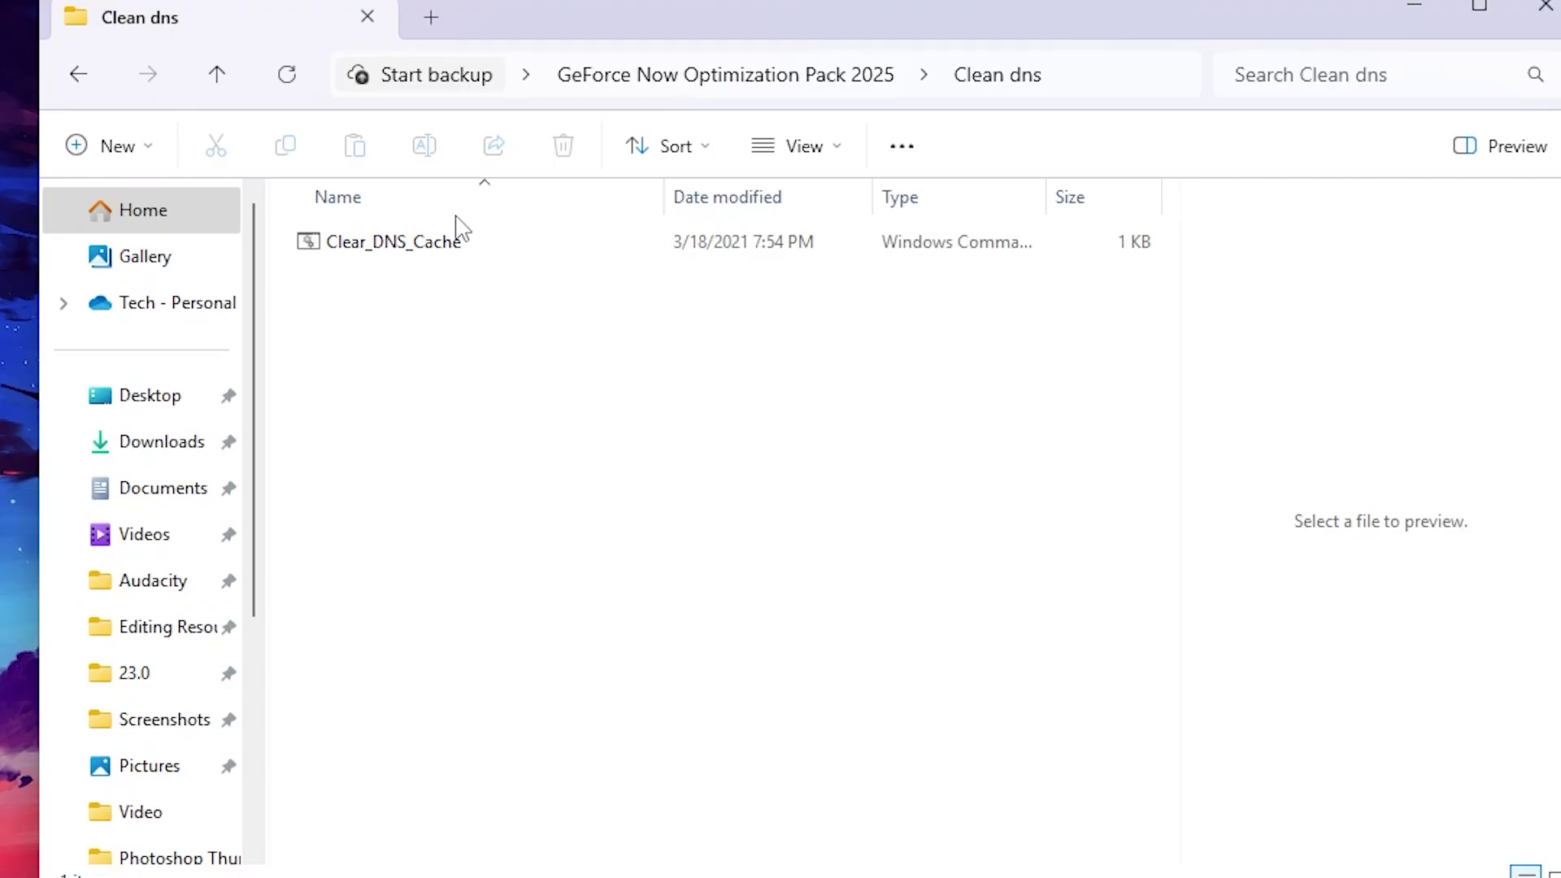
{"action": "right_click", "coordinate": [370, 244]}
{"action": "left_click", "coordinate": [455, 443]}
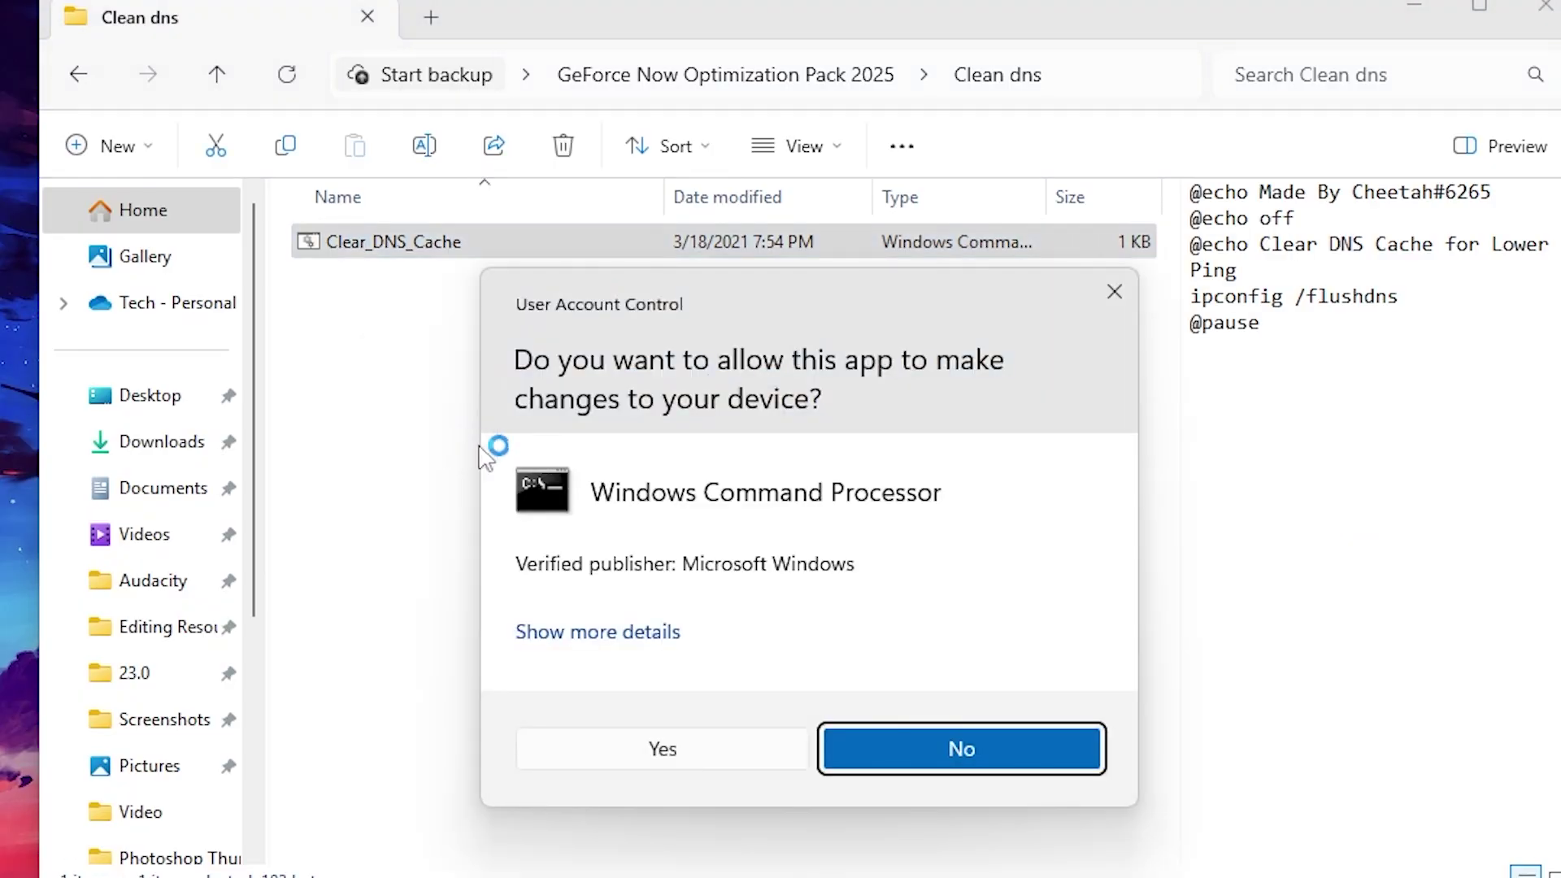
{"action": "left_click", "coordinate": [663, 752]}
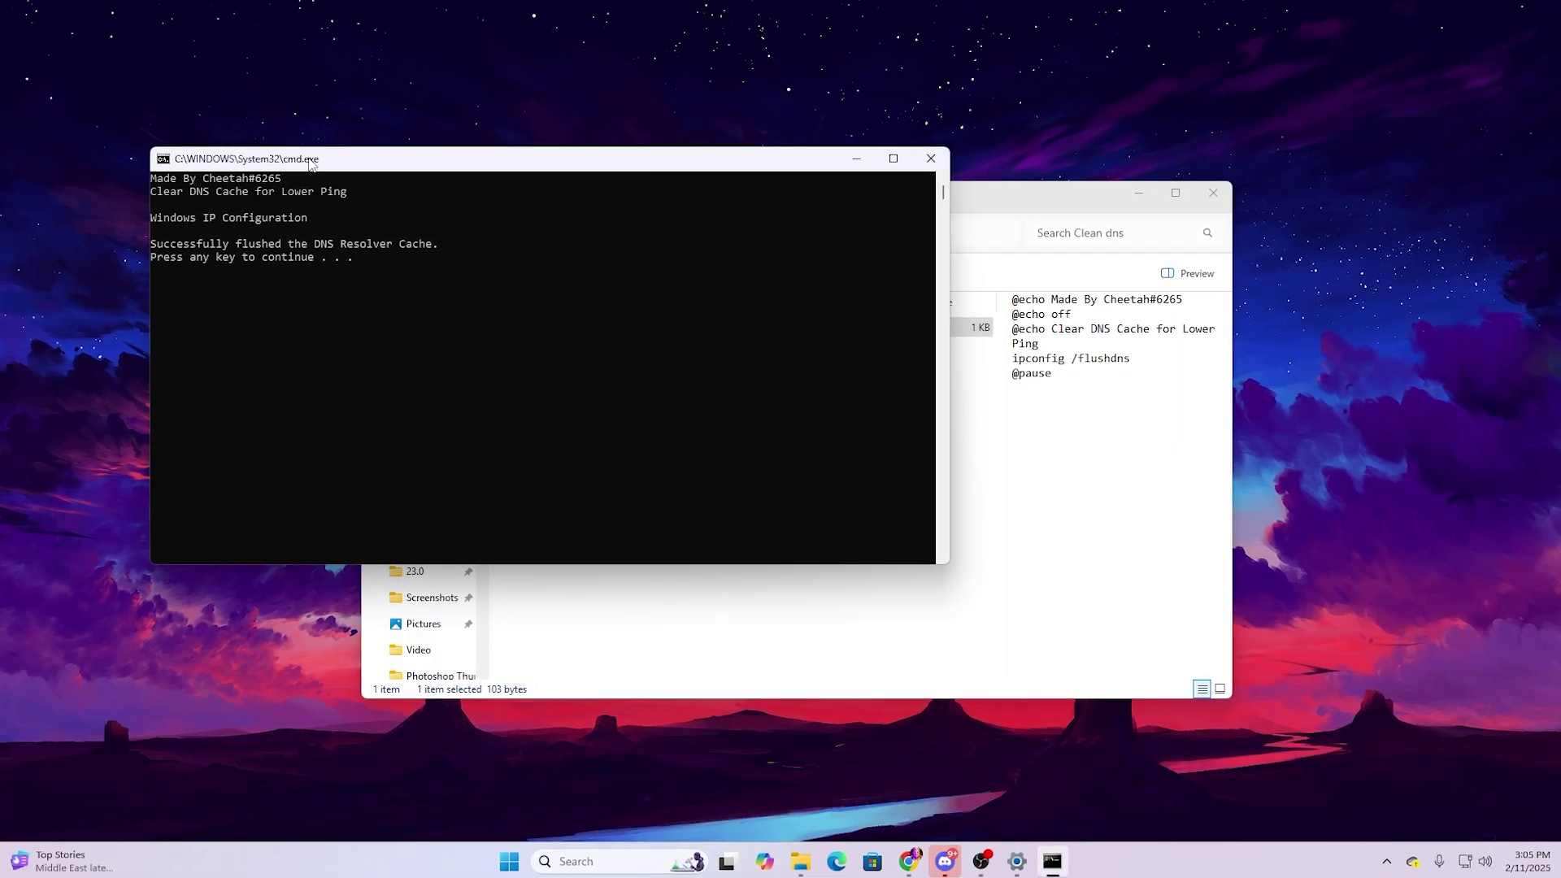
{"action": "left_click_drag", "start_coordinate": [310, 163], "coordinate": [550, 272]}
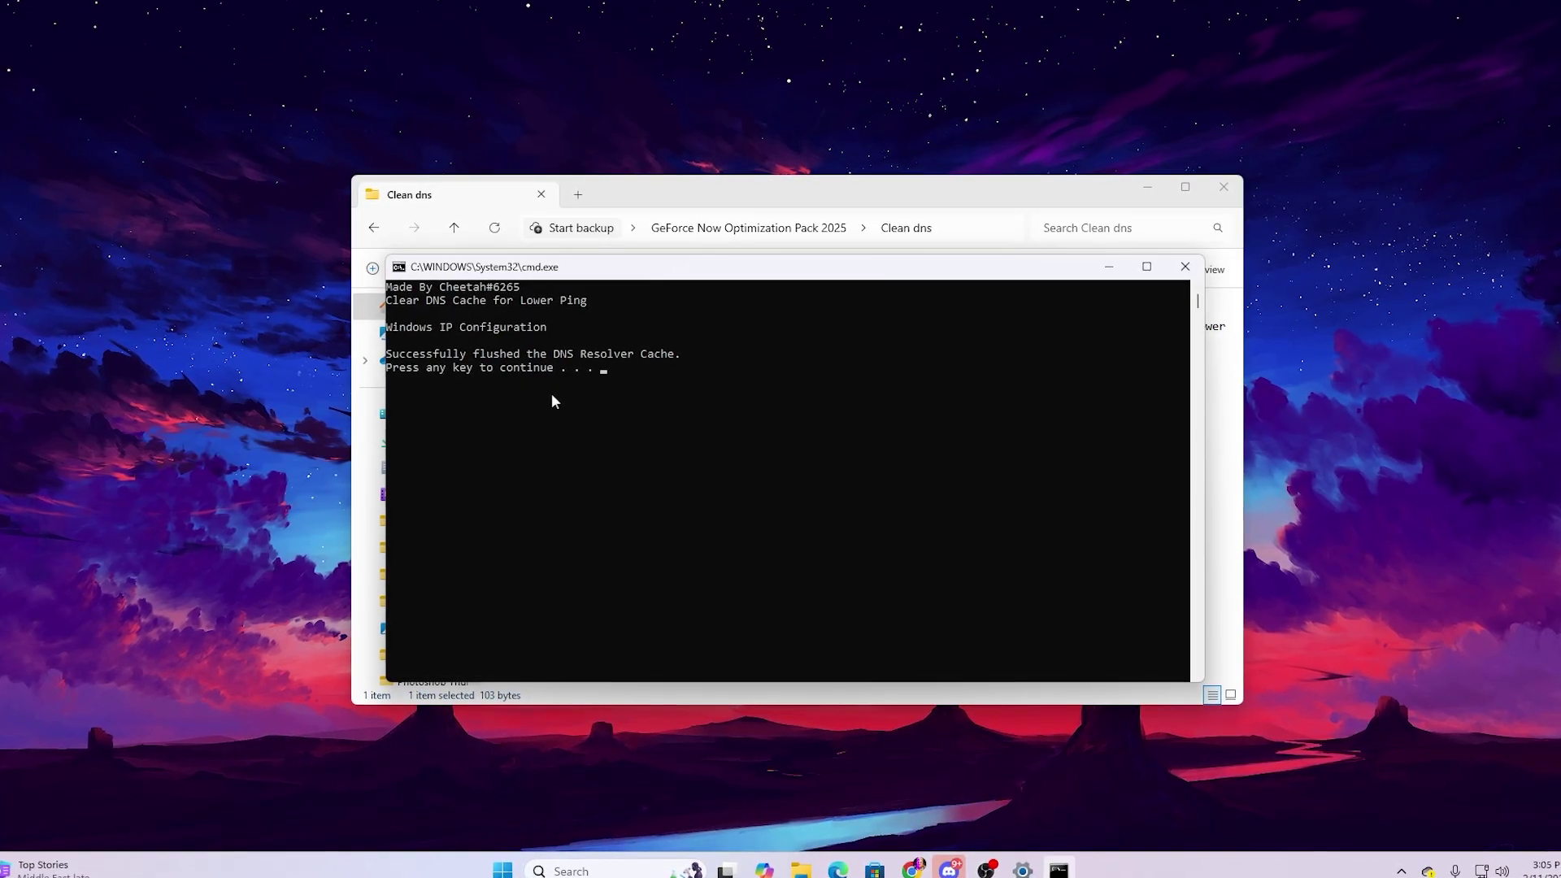
{"action": "key", "text": "Return"}
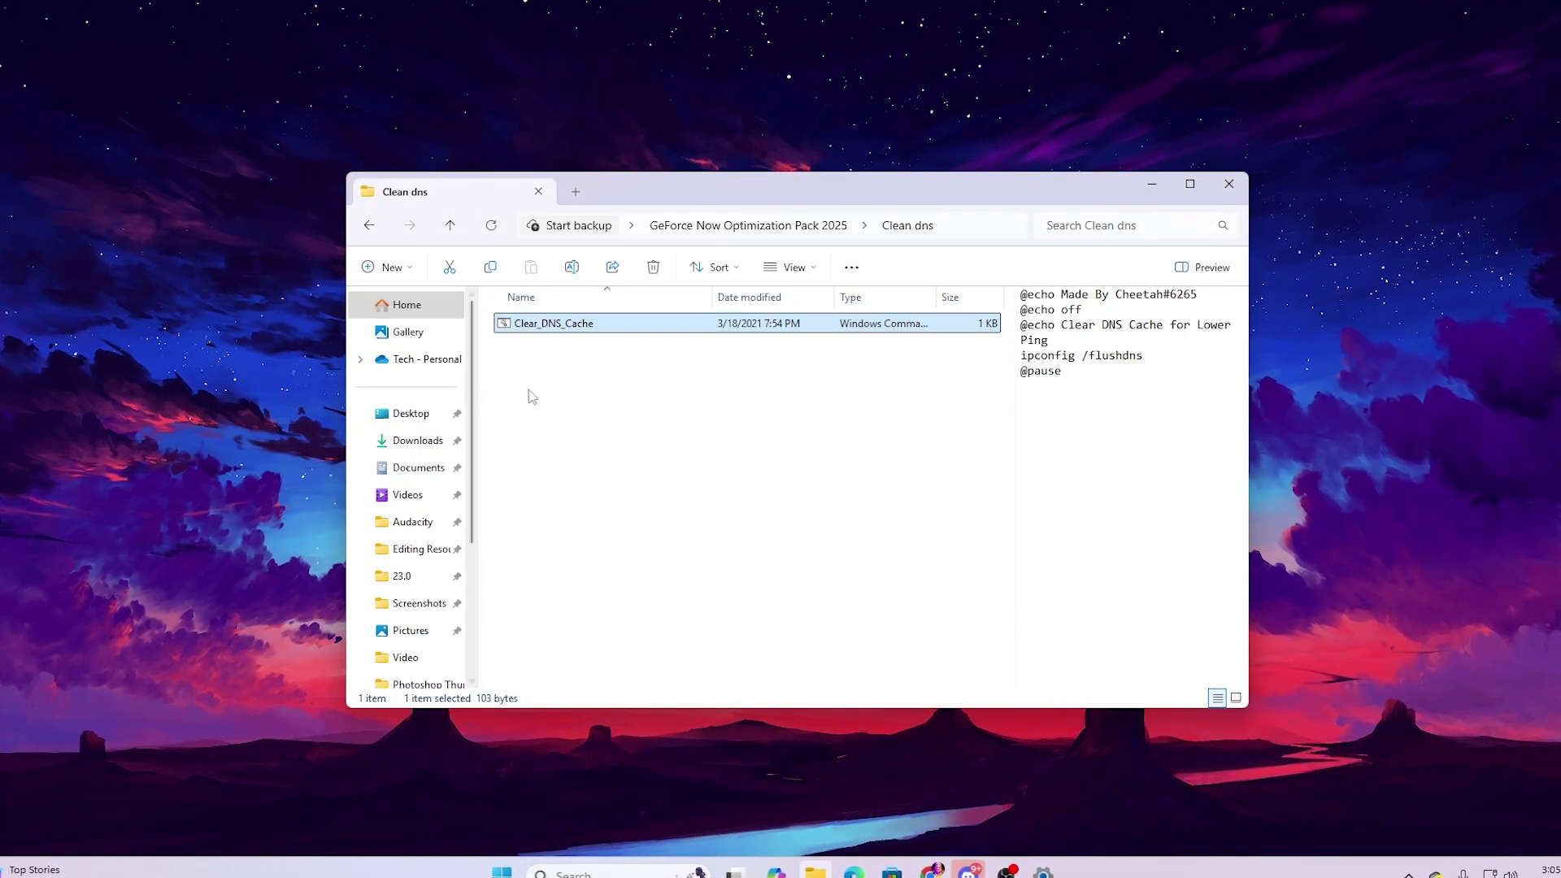
{"action": "key", "text": "alt+Up"}
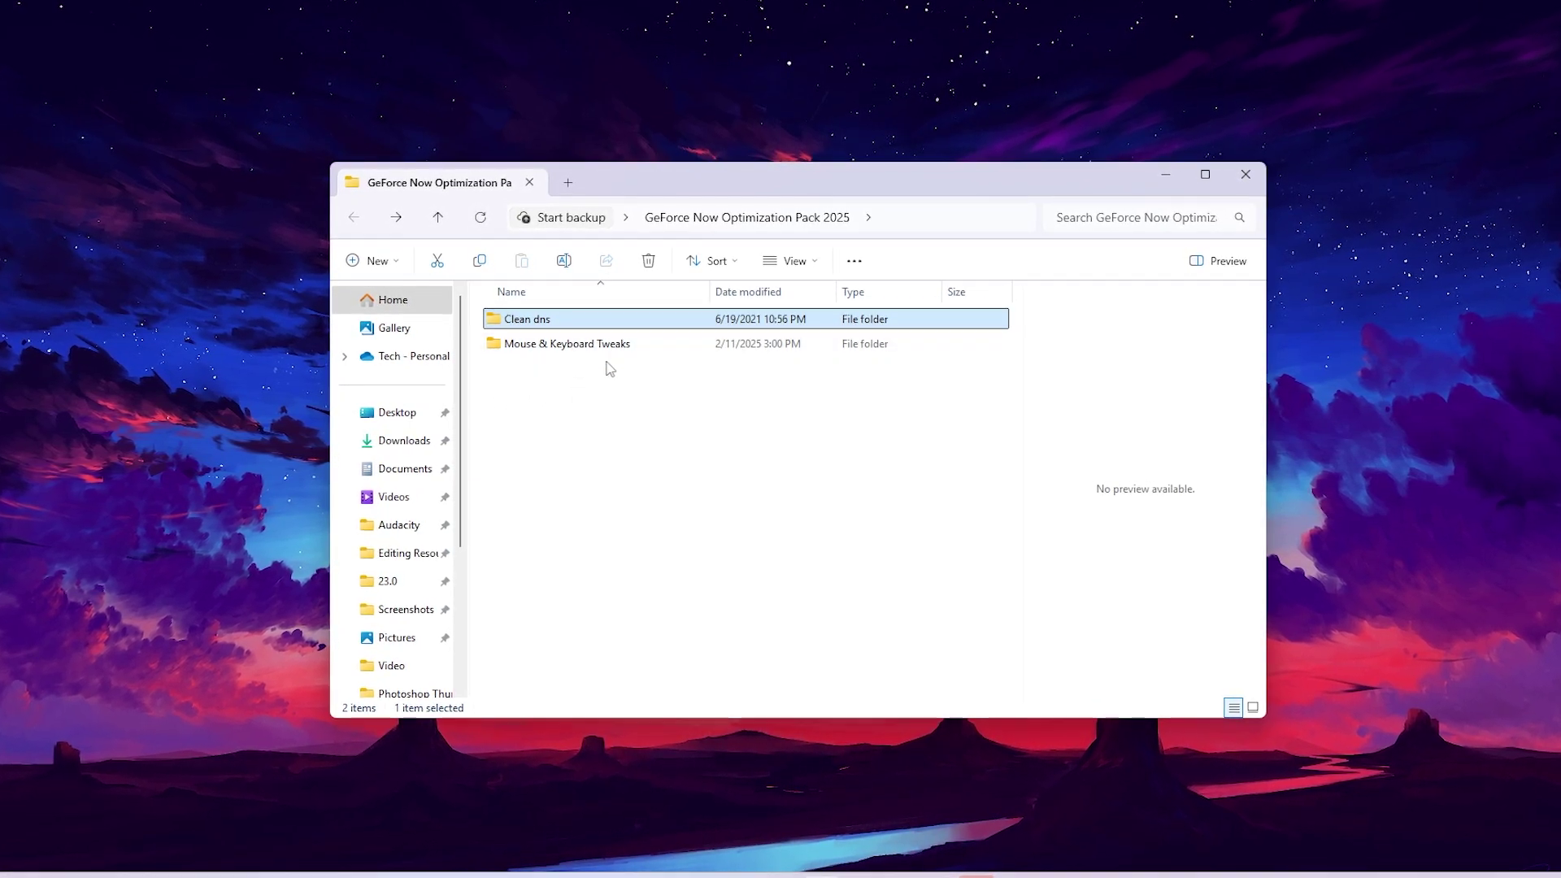
Apply the keyboard optimization registry file from Mouse & Keyboard Tweaks.
{"action": "left_click", "coordinate": [543, 346]}
{"action": "double_click", "coordinate": [541, 348]}
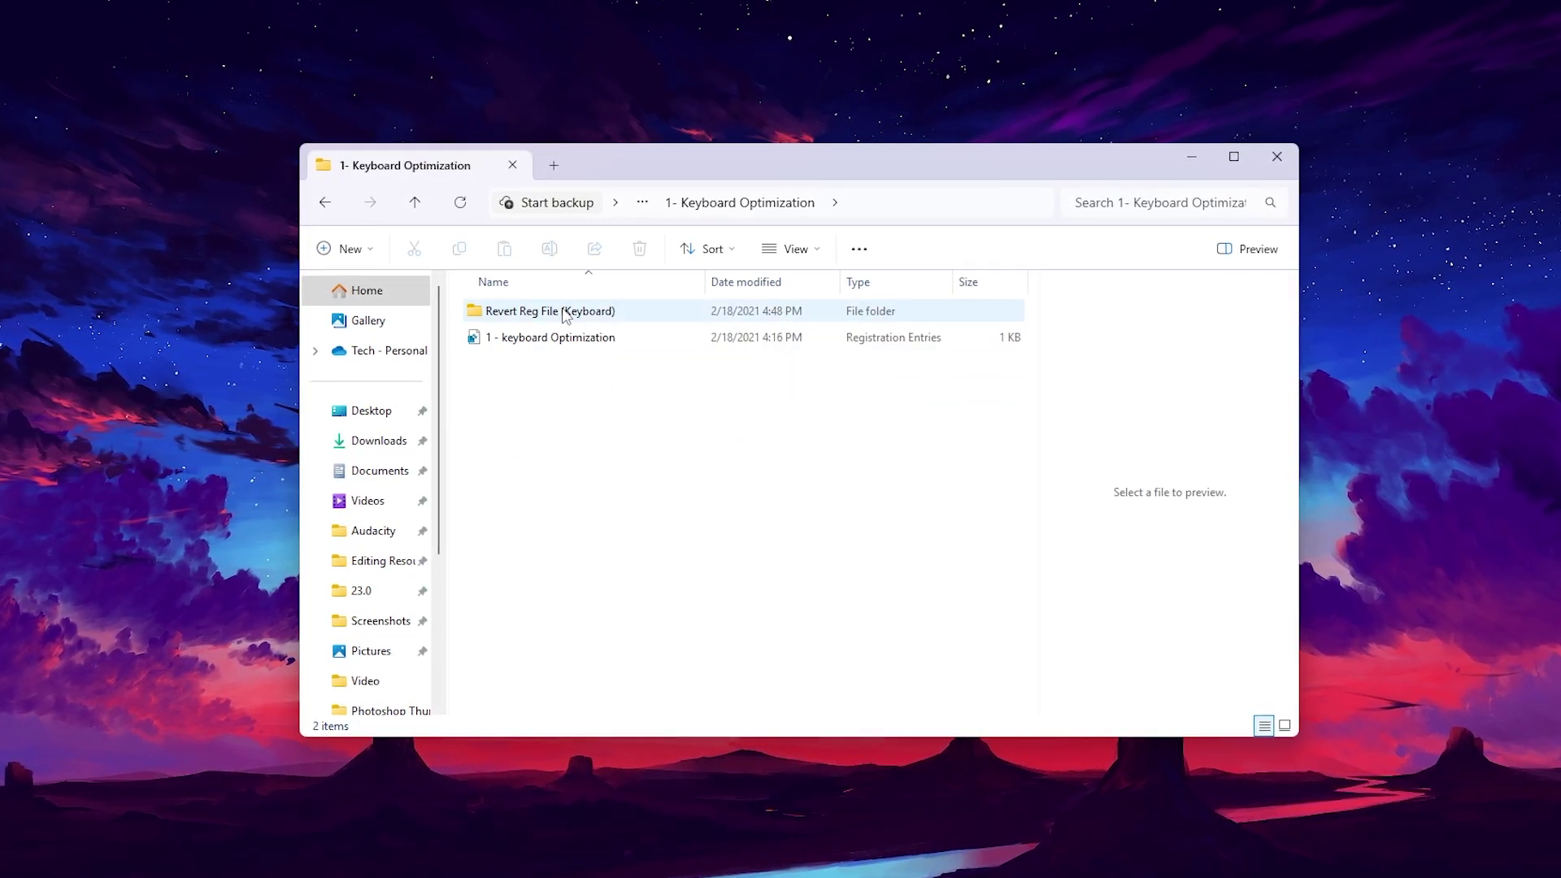
{"action": "double_click", "coordinate": [594, 342]}
{"action": "left_click", "coordinate": [699, 643]}
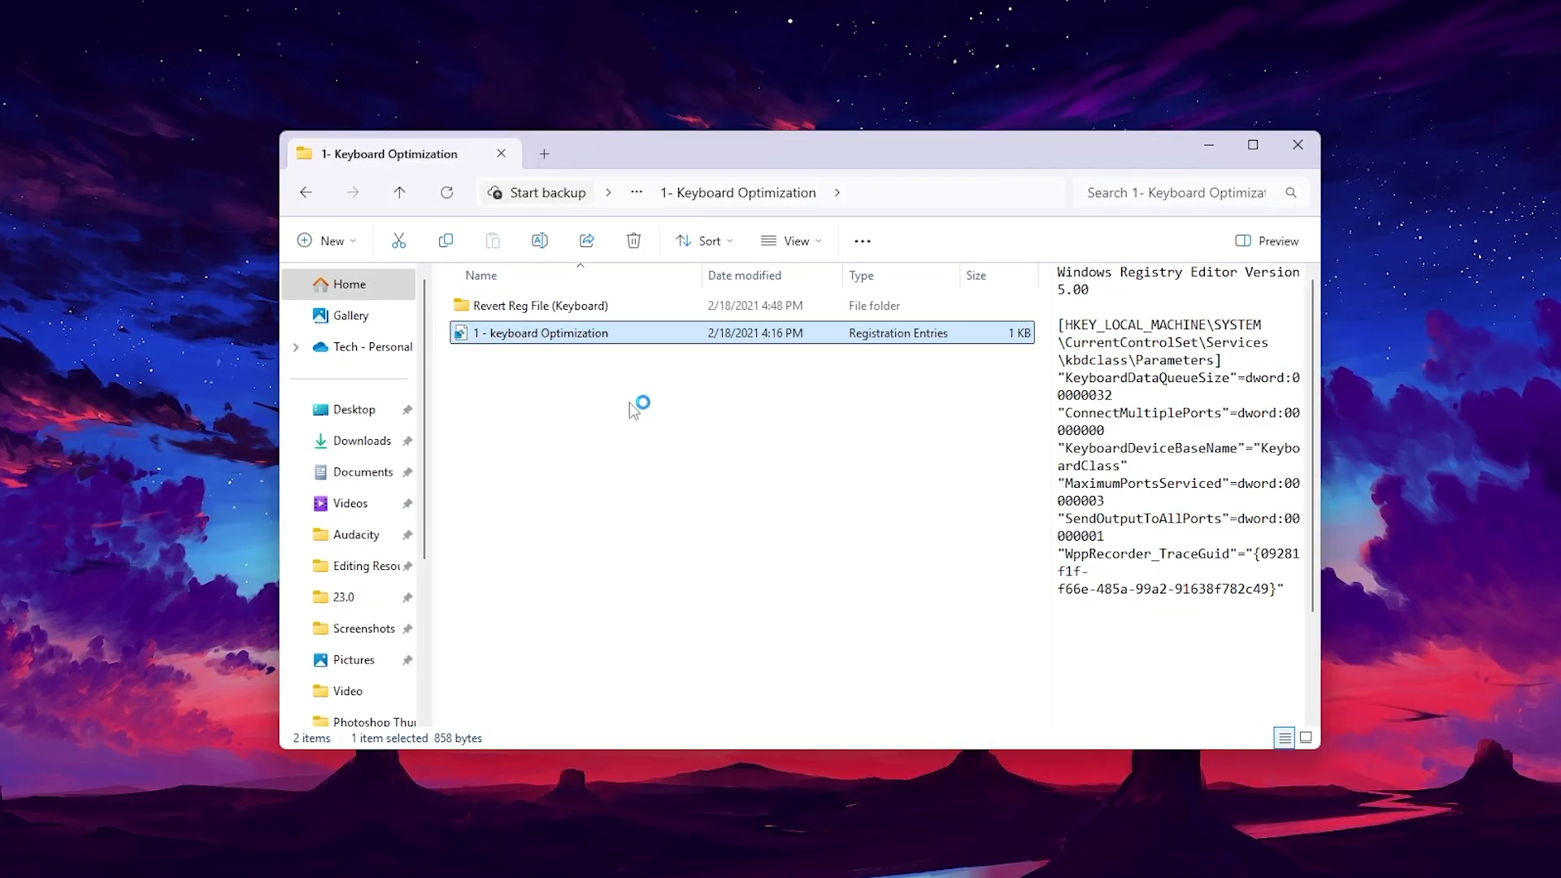
{"action": "left_click", "coordinate": [930, 455]}
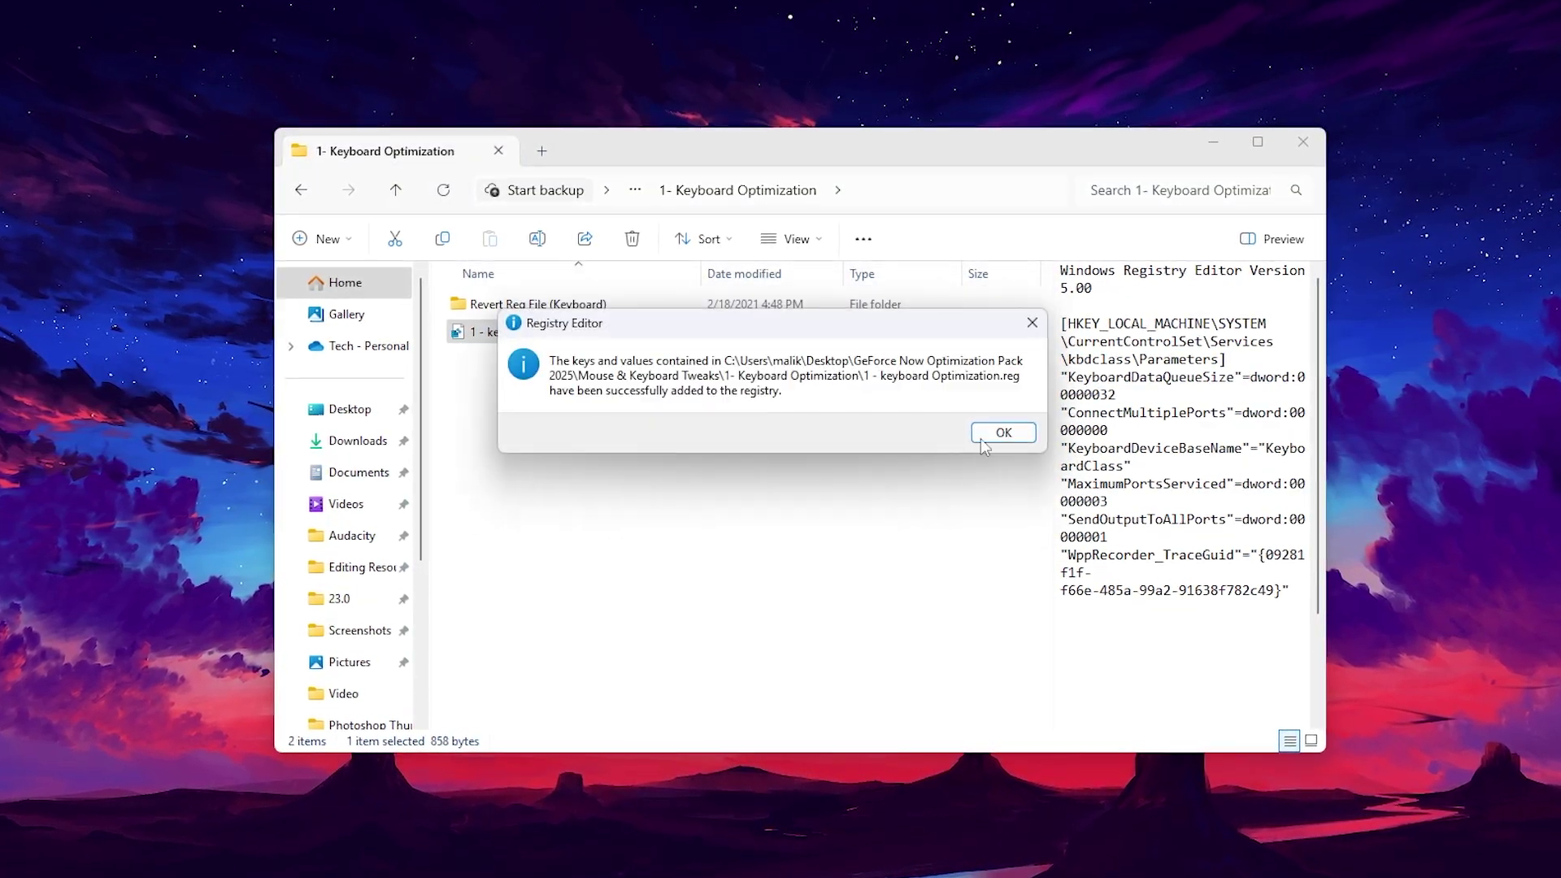
{"action": "left_click", "coordinate": [992, 432]}
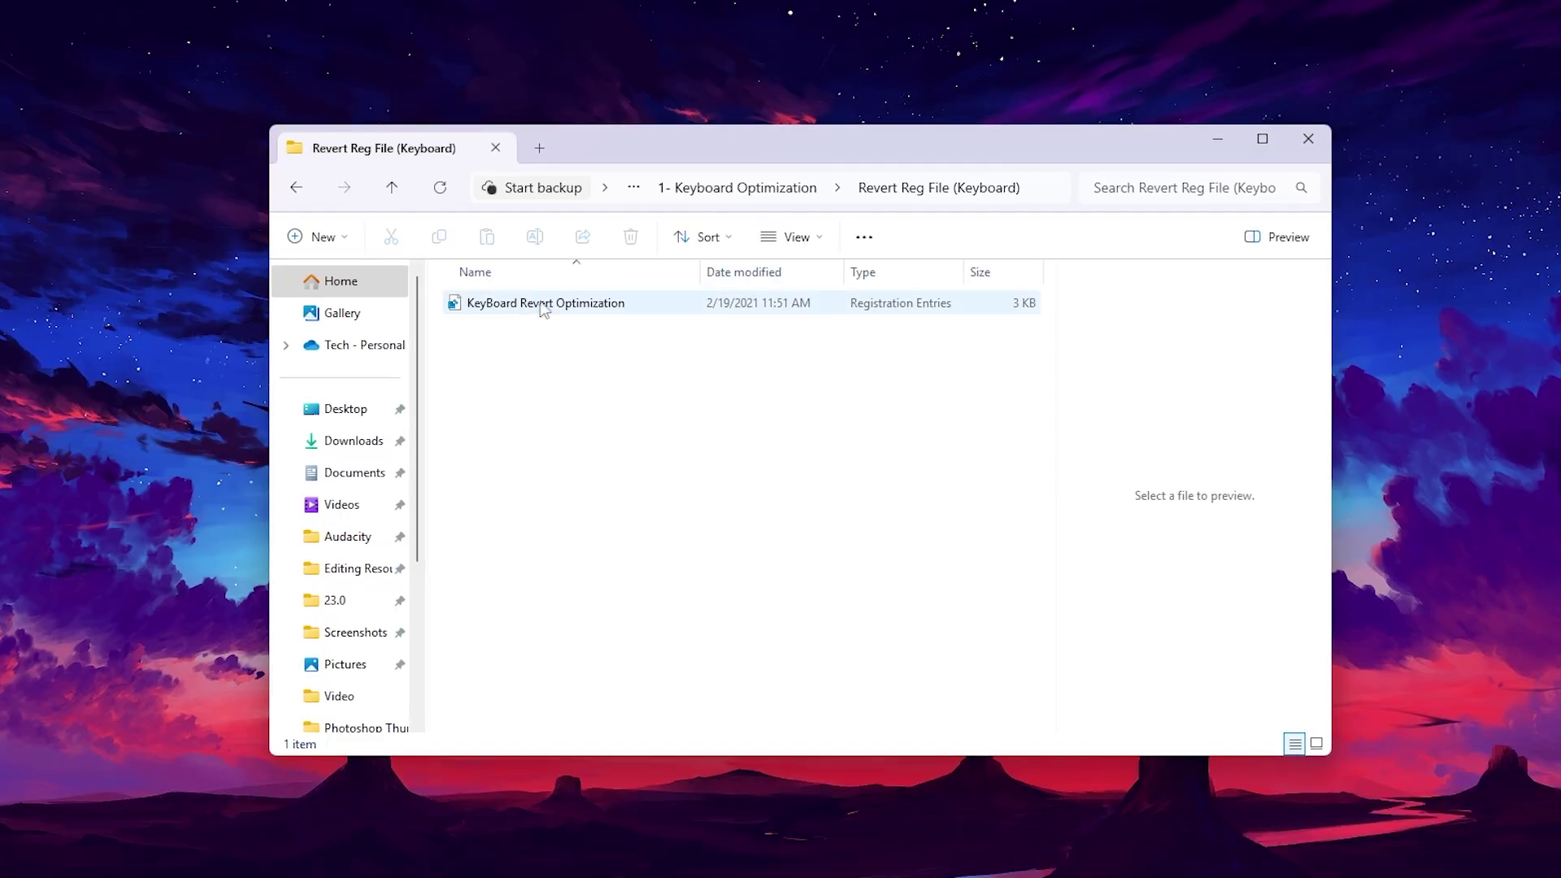
Browse the Mouse Optimization, Revert and Reducer Tweaker folders, returning to Mouse & Keyboard Tweaks.
{"action": "key", "text": "alt+Up"}
{"action": "key", "text": "alt+Up"}
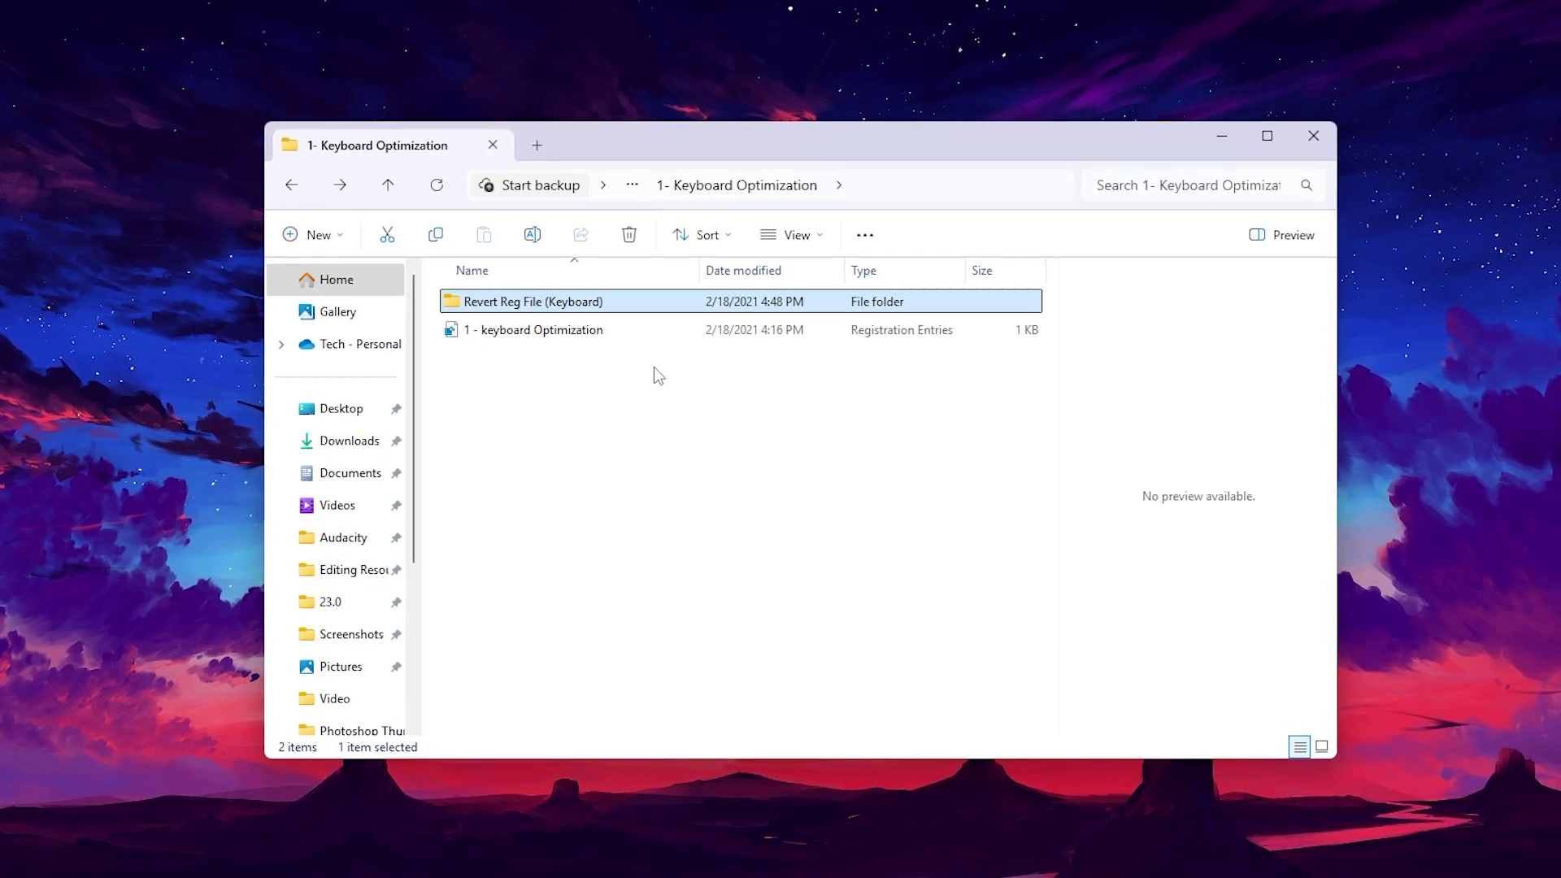
{"action": "left_click", "coordinate": [504, 331]}
{"action": "double_click", "coordinate": [506, 333]}
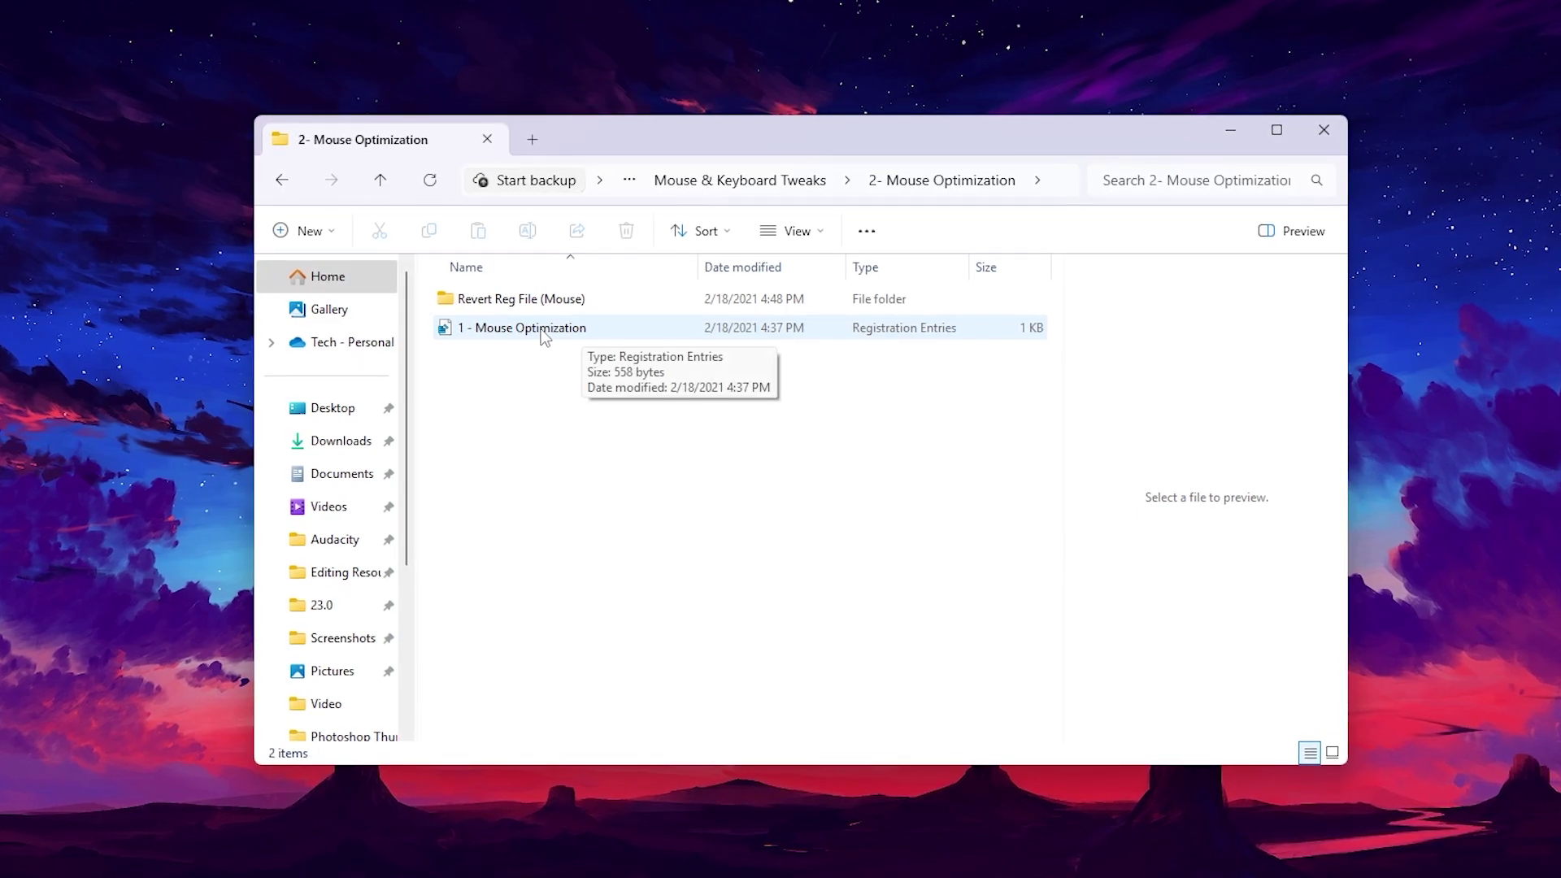
{"action": "left_click_drag", "start_coordinate": [681, 374], "coordinate": [506, 328]}
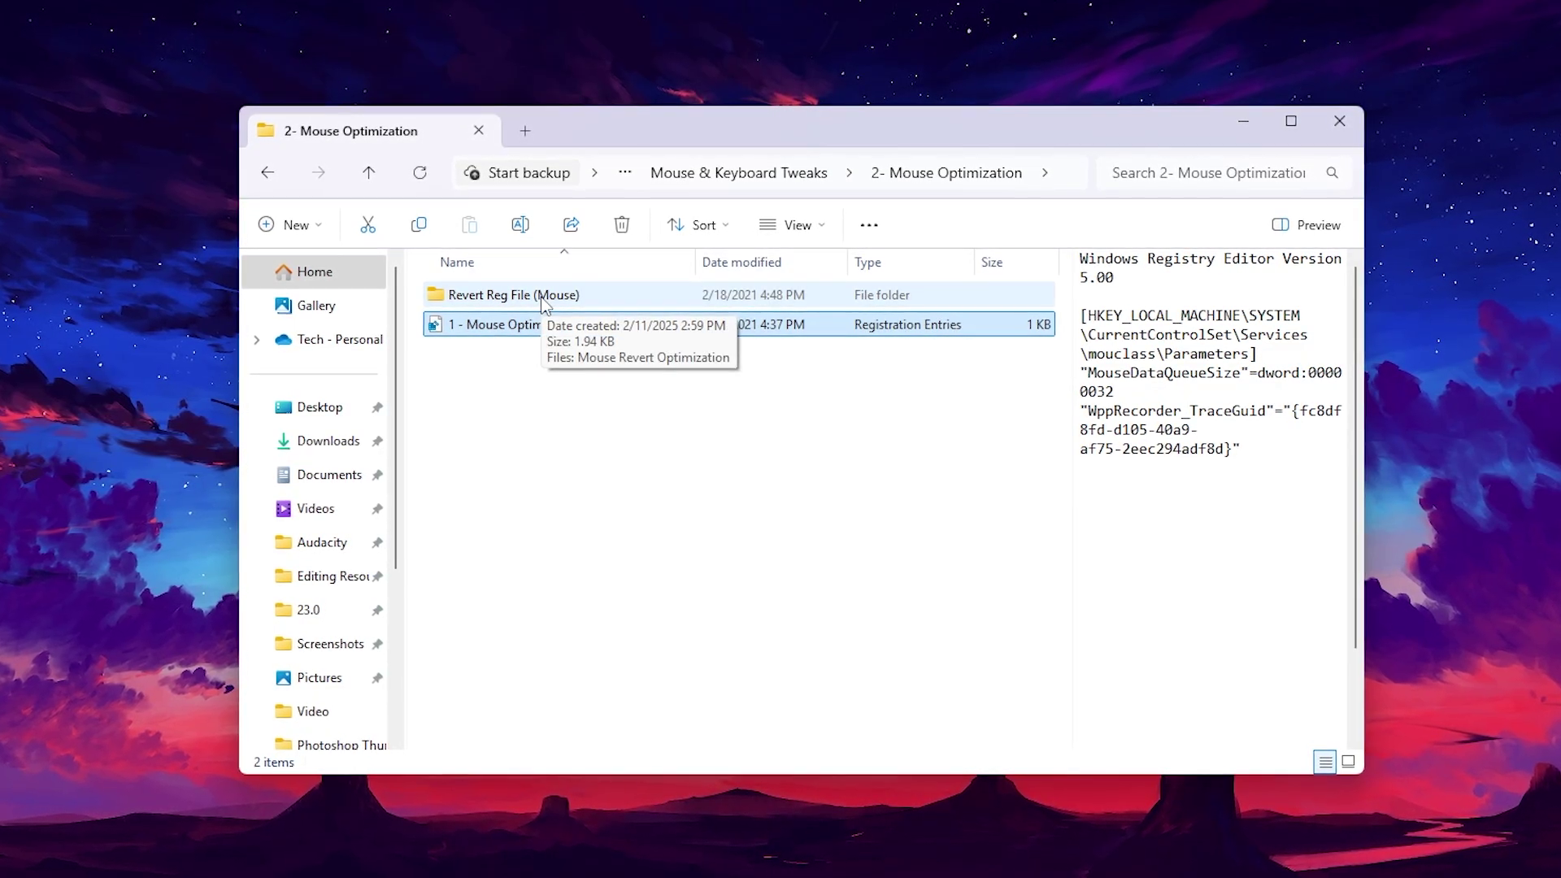
{"action": "double_click", "coordinate": [485, 296]}
{"action": "key", "text": "alt+Left"}
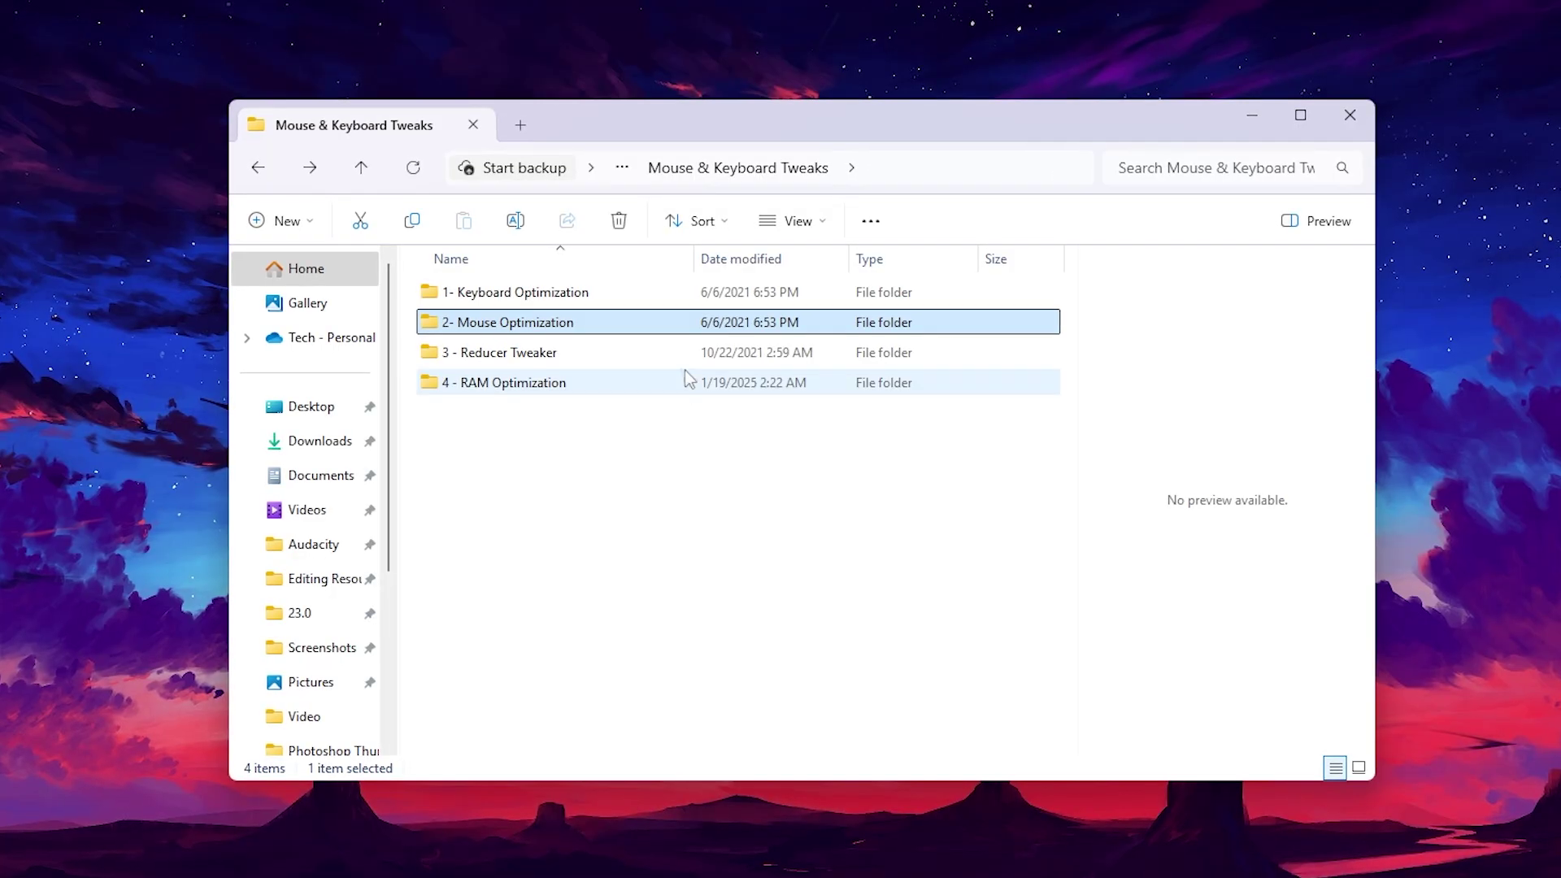
{"action": "double_click", "coordinate": [463, 360]}
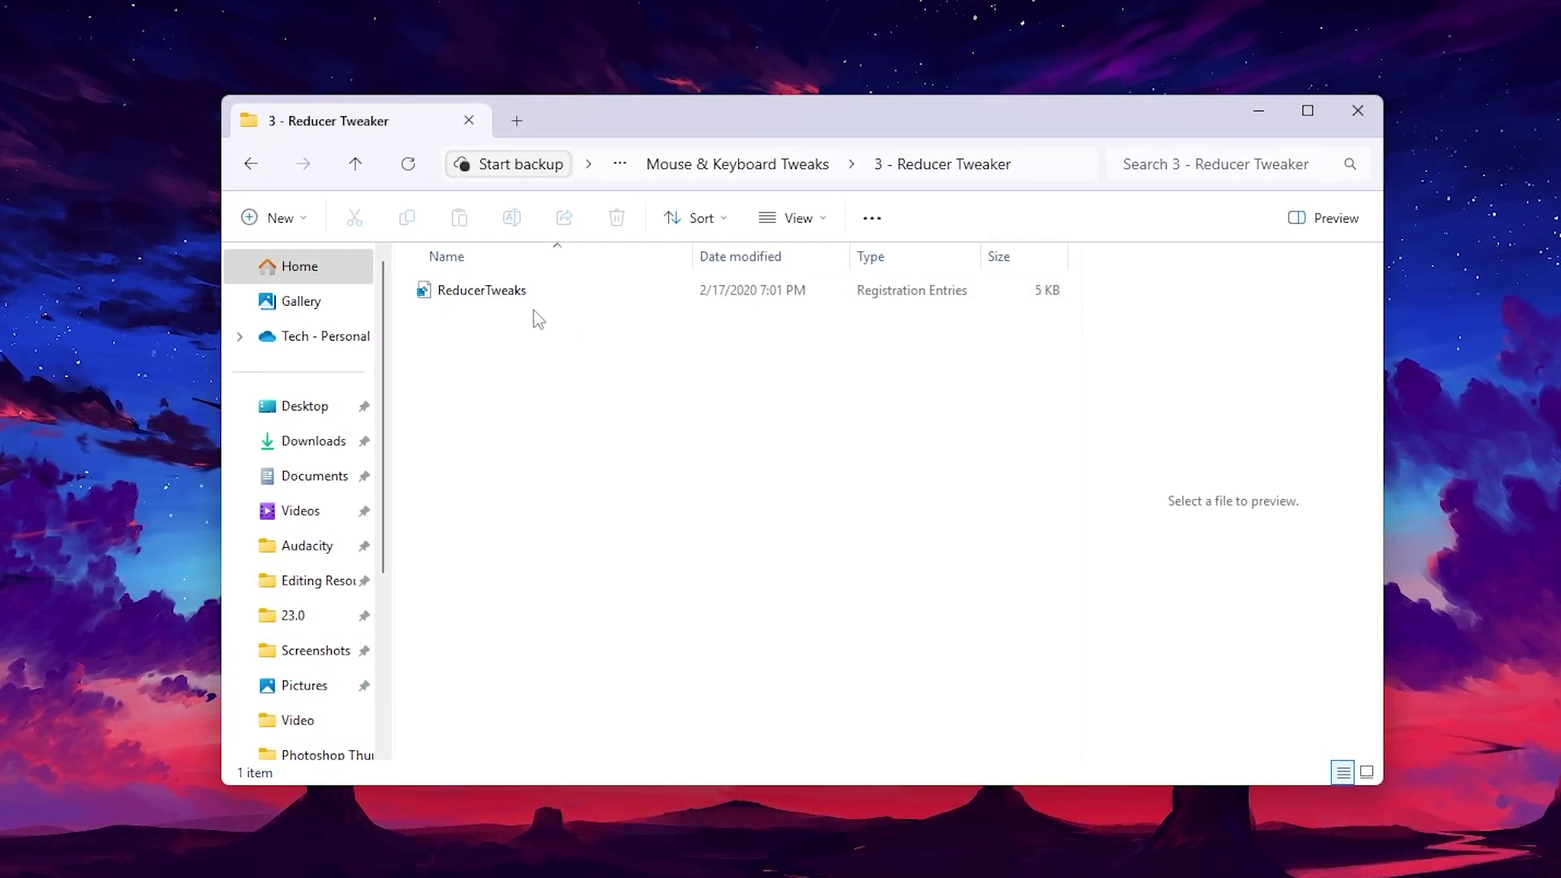
{"action": "key", "text": "alt+Left"}
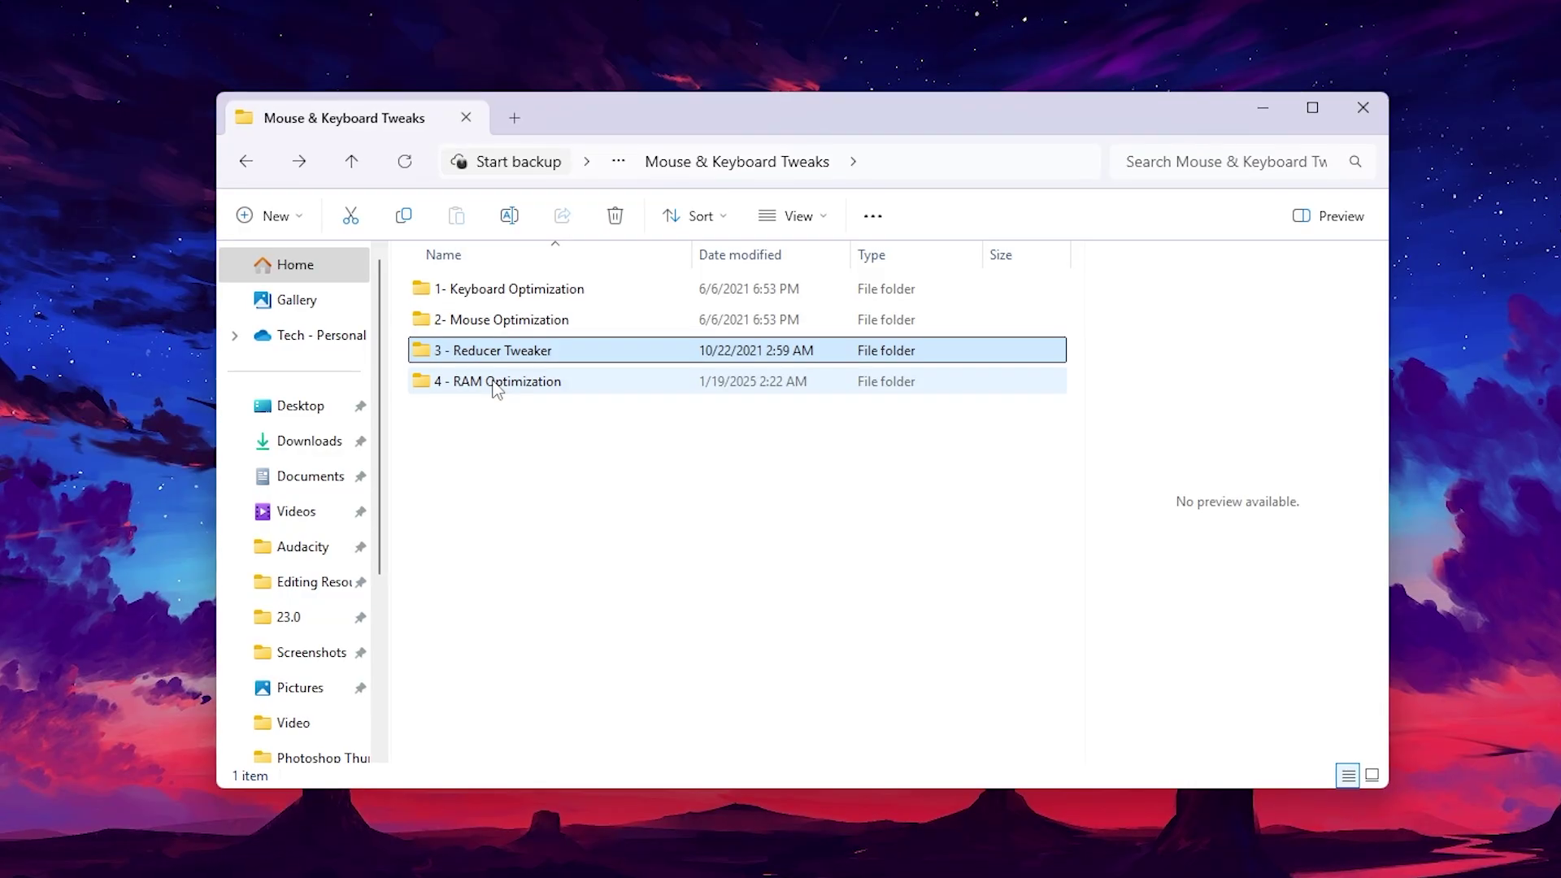
{"action": "mouse_move", "coordinate": [496, 389]}
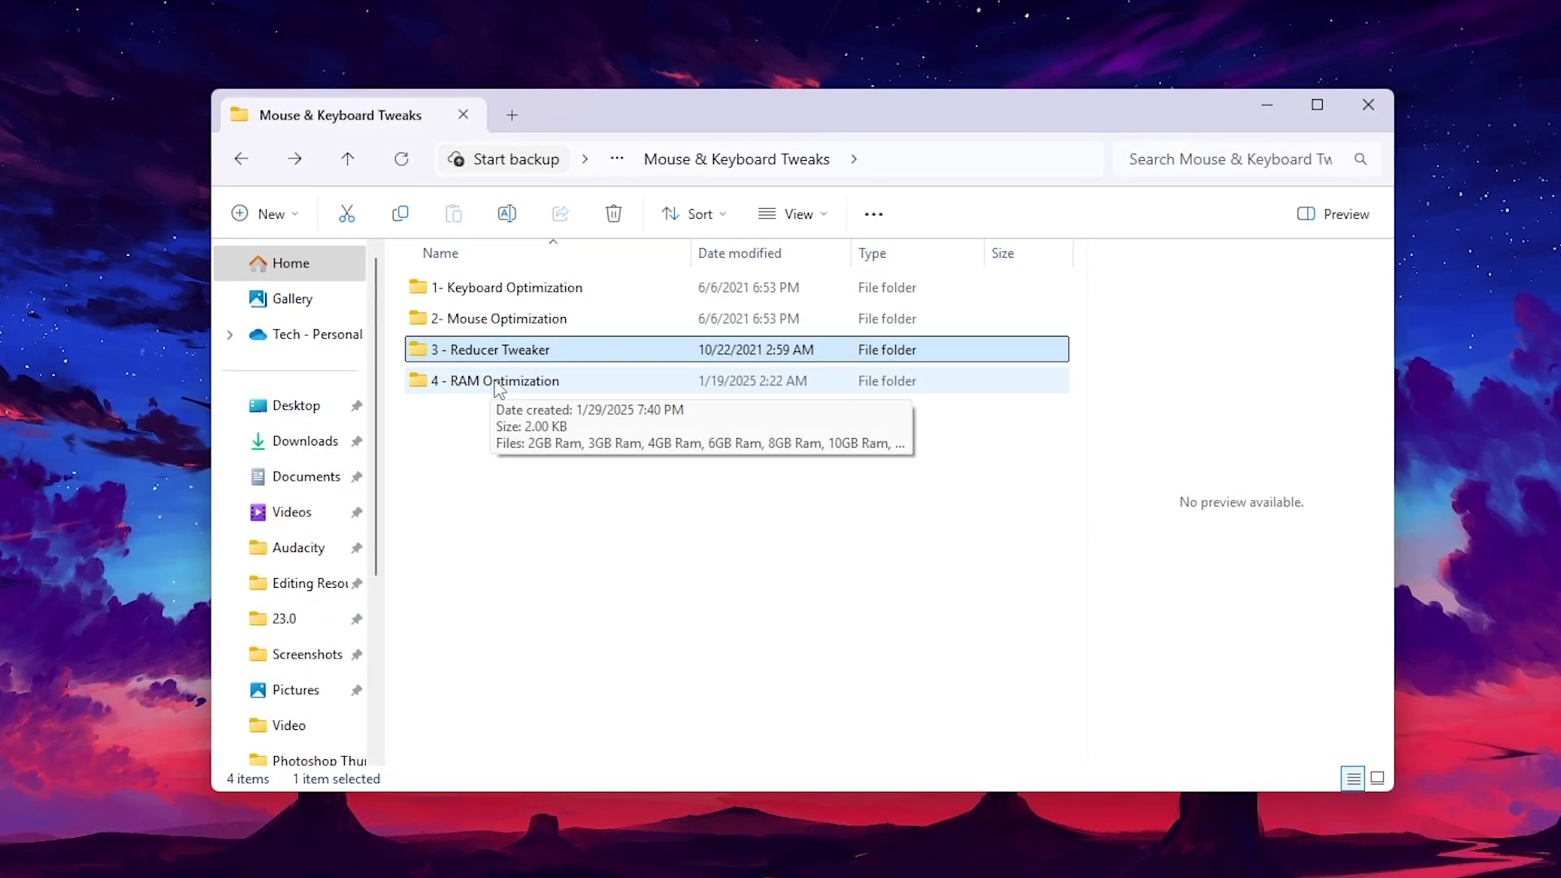
Merge 16GB Ram.reg from 4 - RAM Optimization into the registry, confirming all prompts.
{"action": "double_click", "coordinate": [516, 382]}
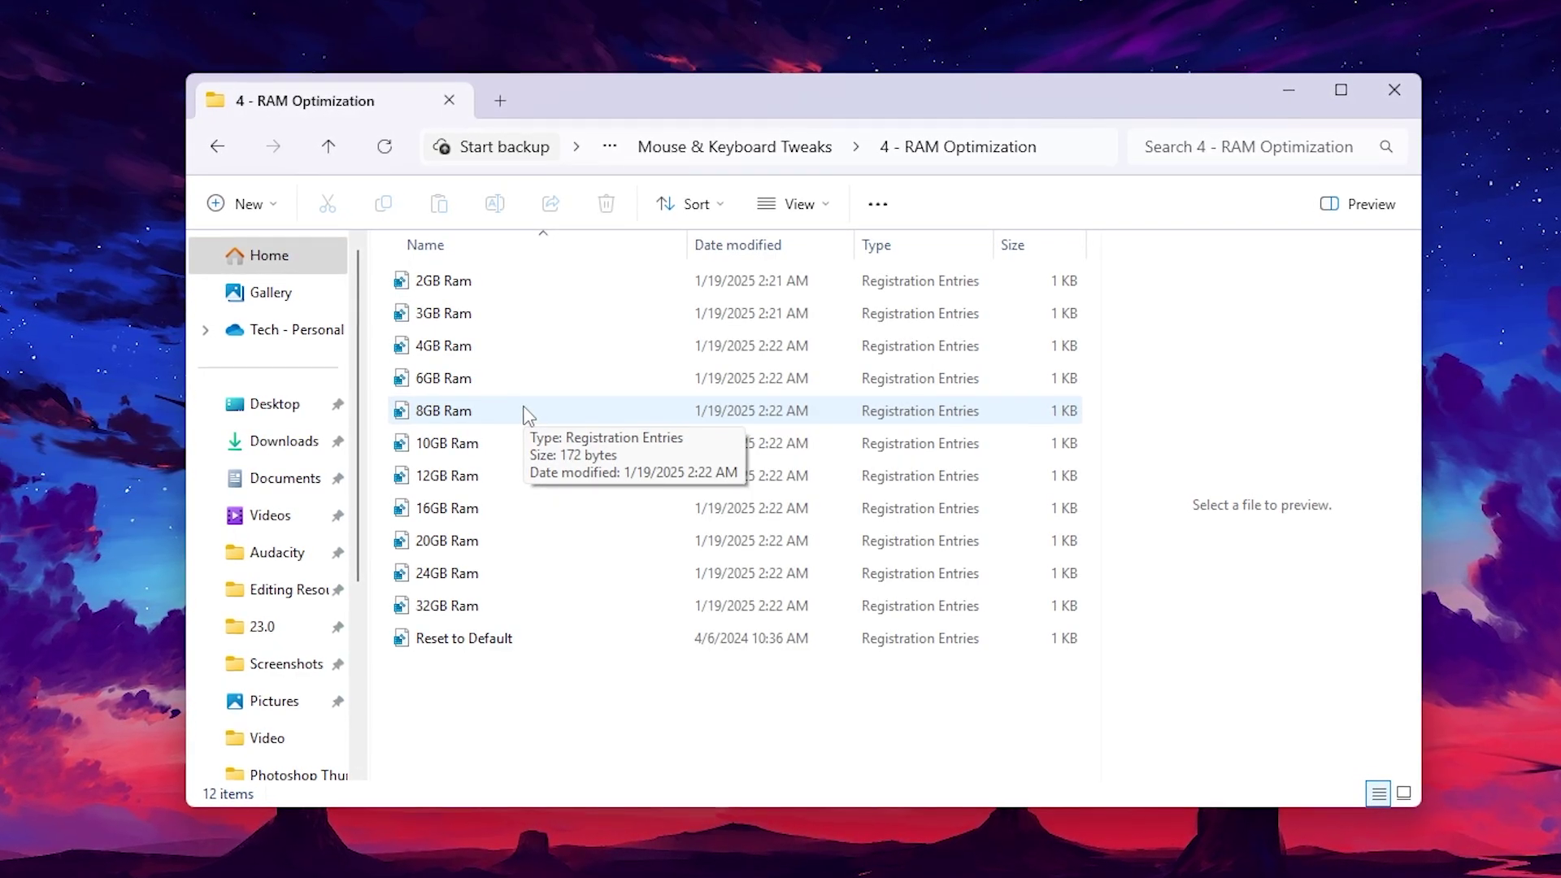
{"action": "left_click", "coordinate": [500, 511]}
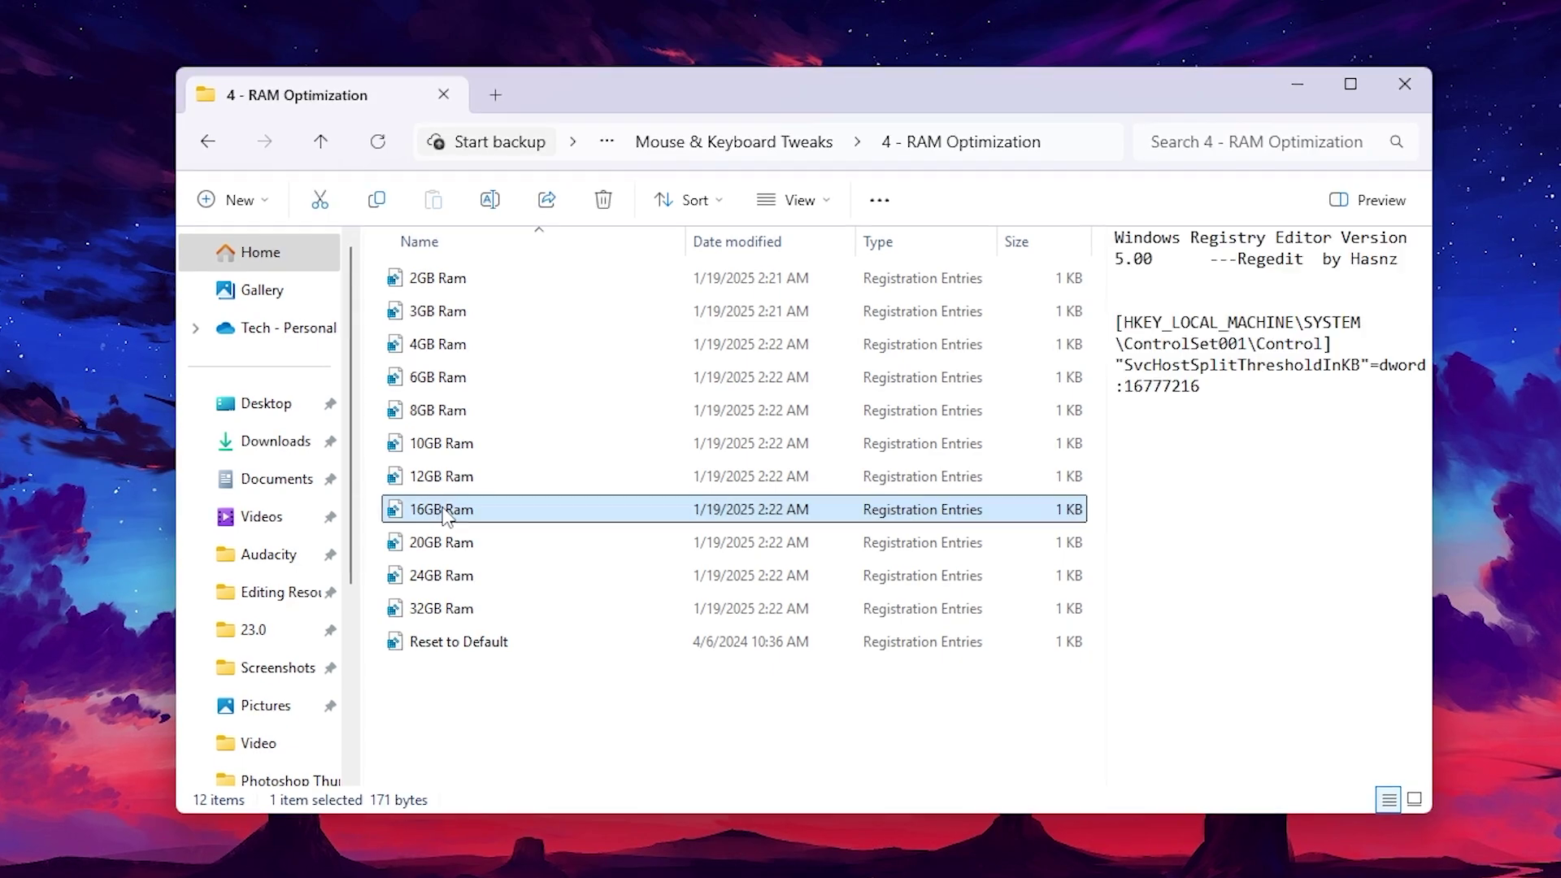
{"action": "double_click", "coordinate": [443, 510]}
{"action": "left_click", "coordinate": [679, 695]}
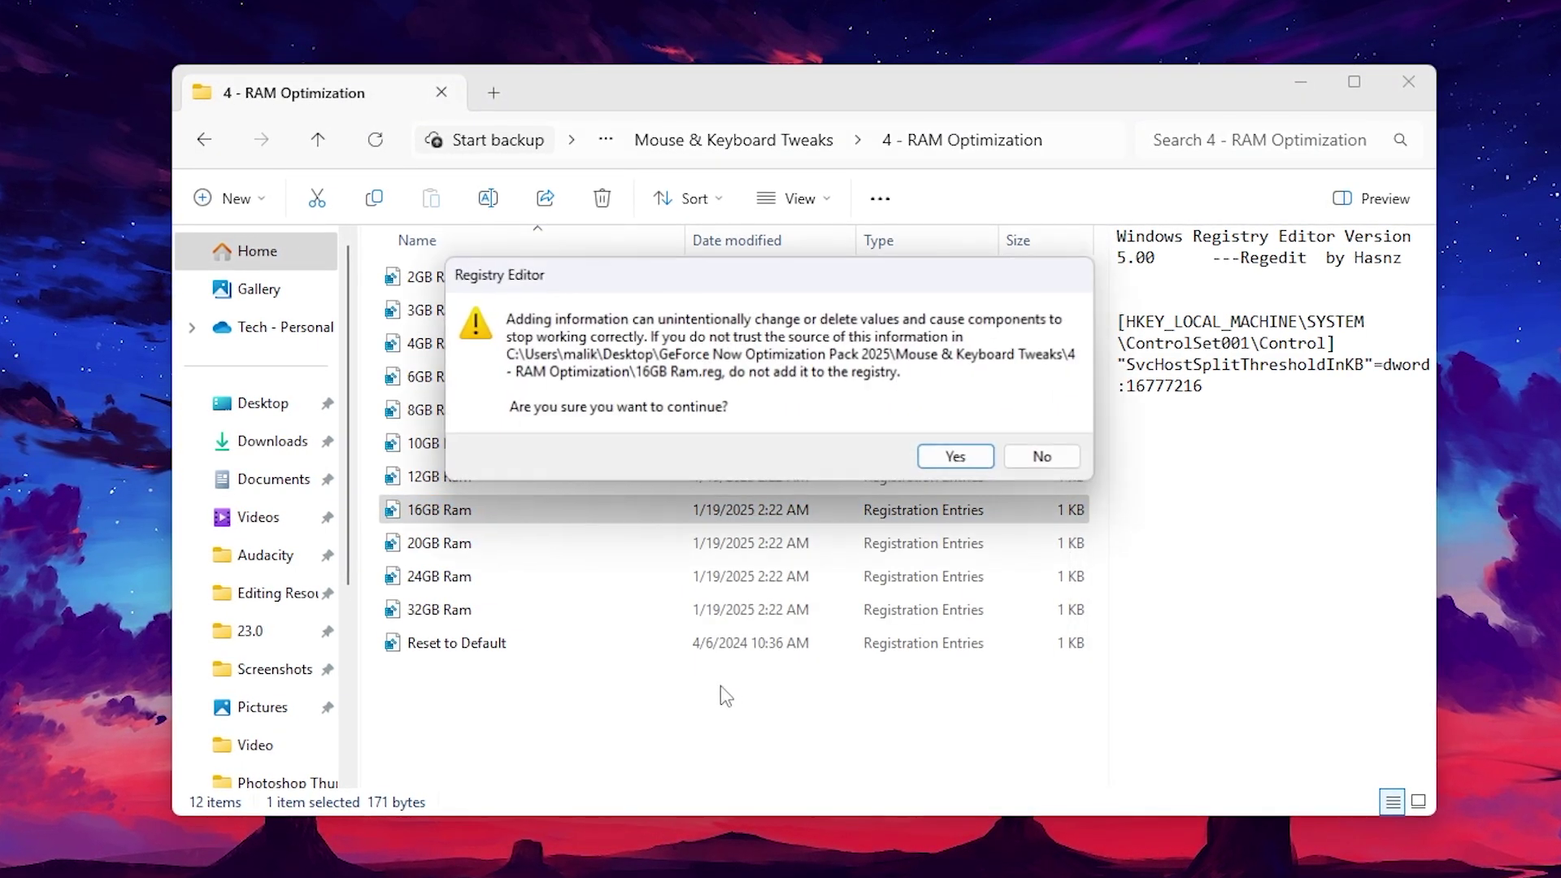
{"action": "left_click", "coordinate": [956, 459]}
{"action": "left_click", "coordinate": [1037, 432]}
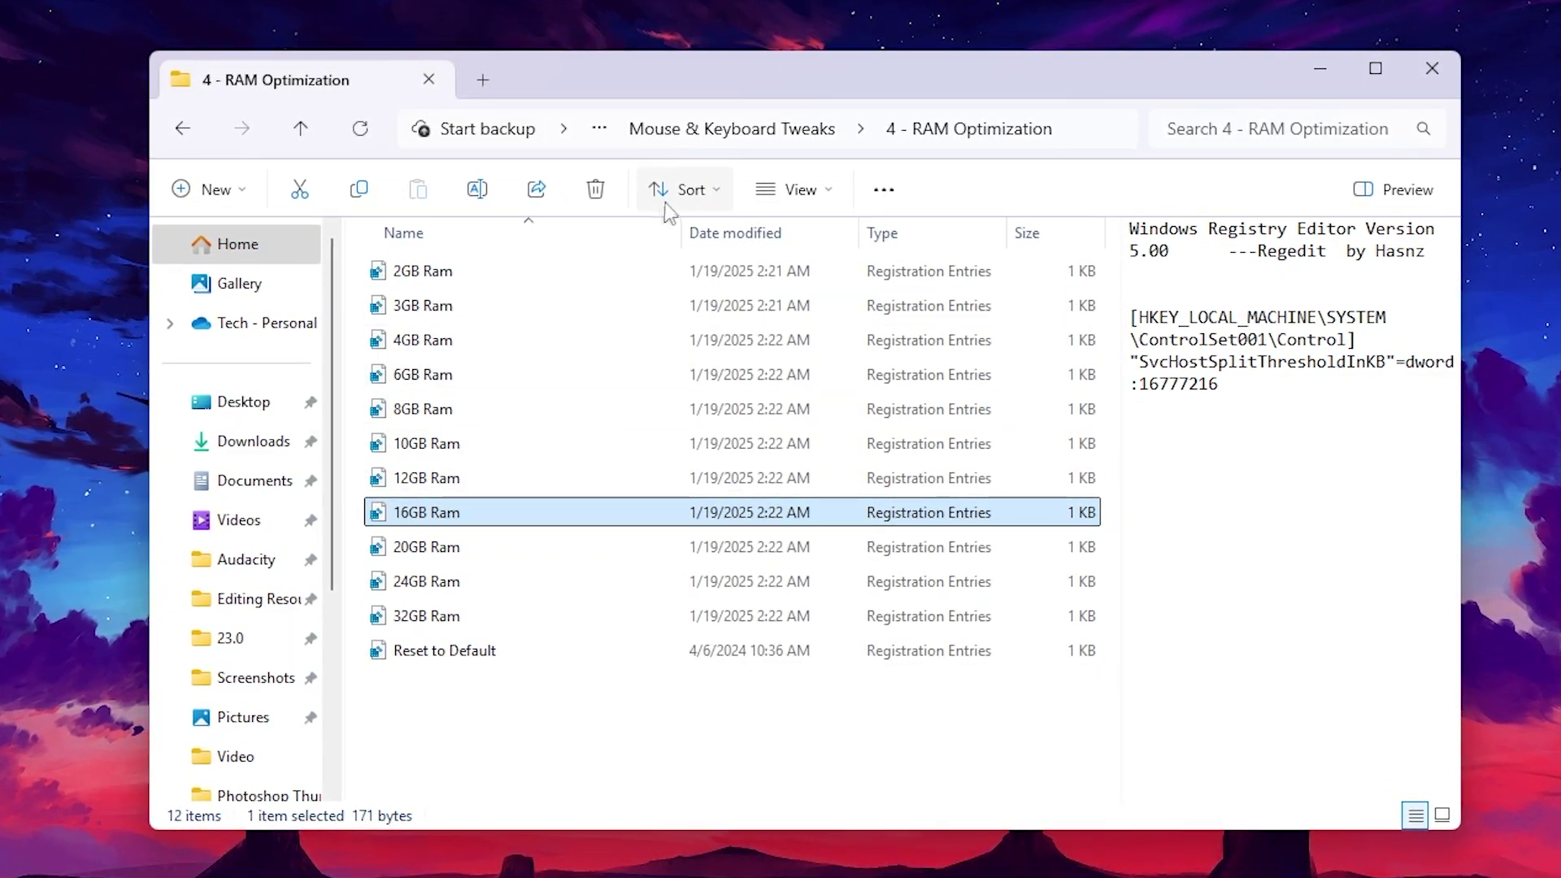
Close the RAM Optimization window and open GeForce NOW Settings from the menu.
{"action": "left_click", "coordinate": [1439, 67]}
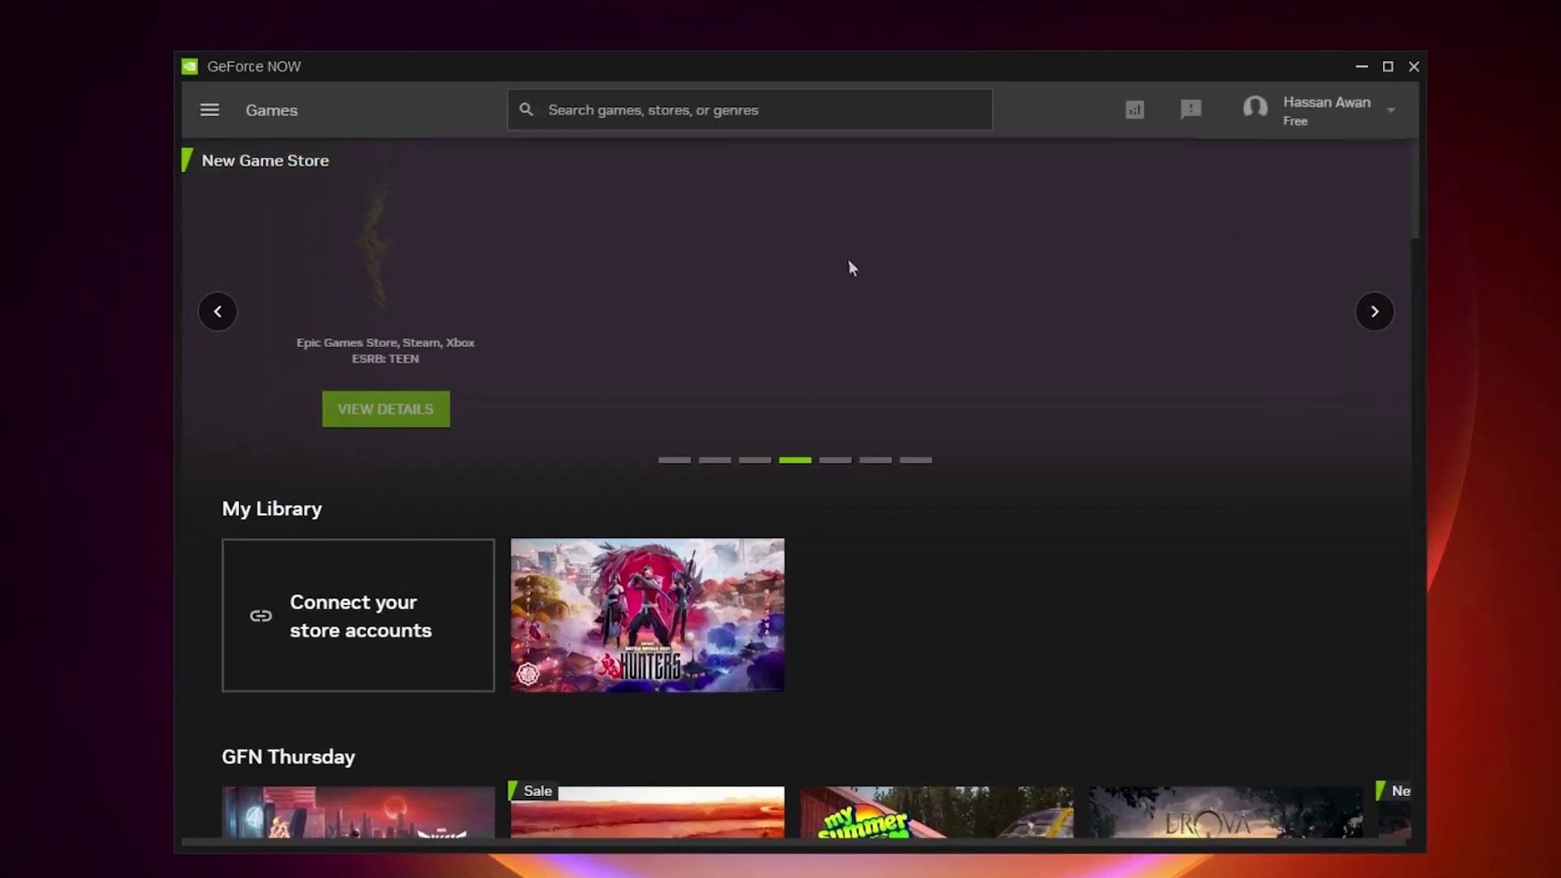
{"action": "left_click", "coordinate": [208, 111]}
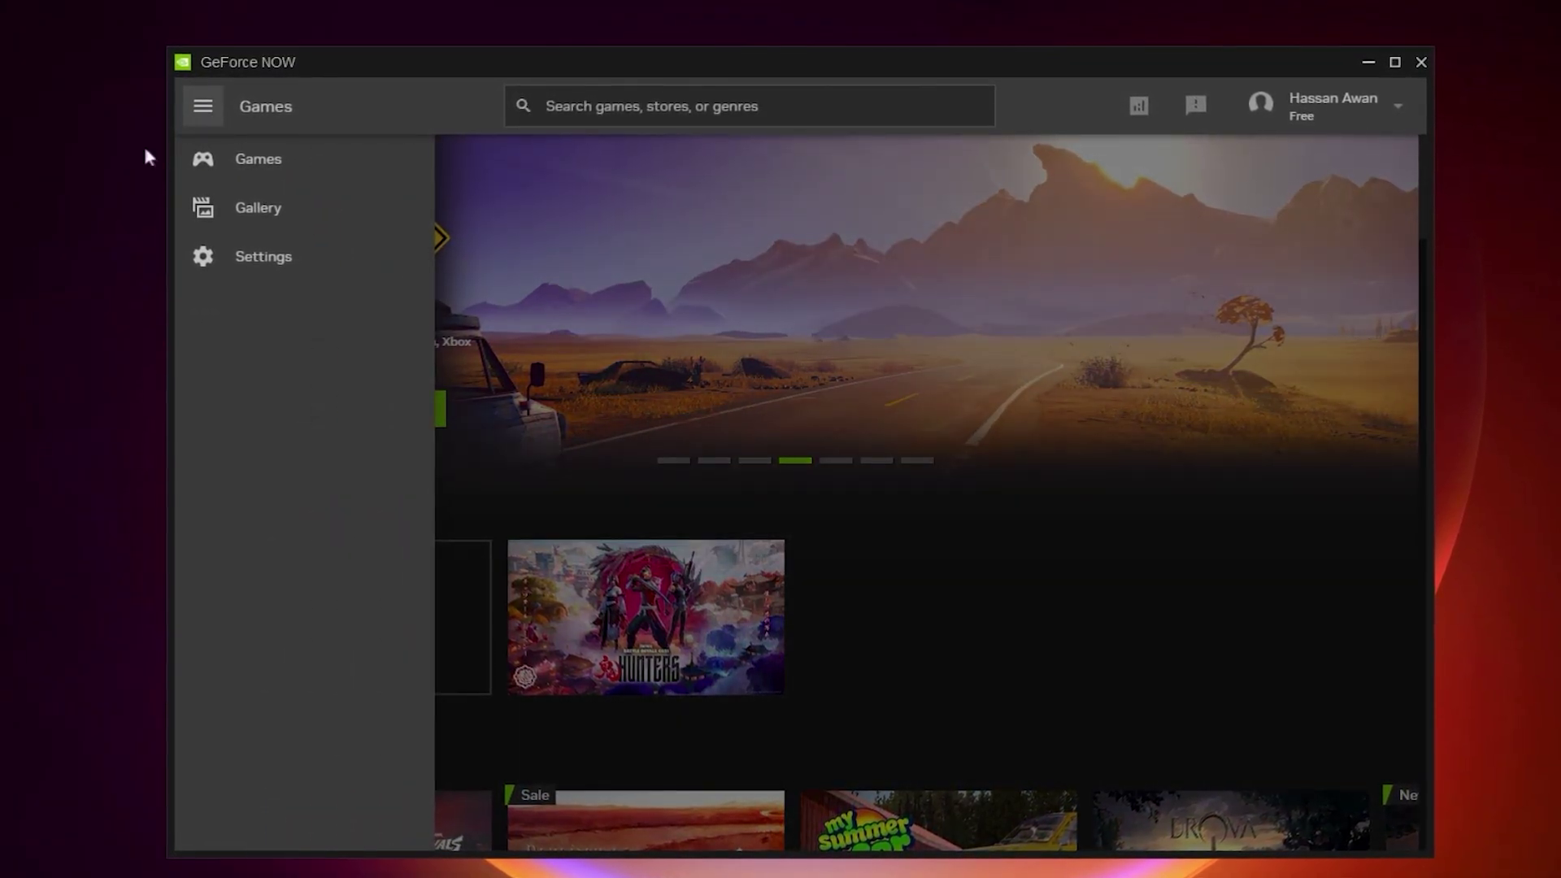
{"action": "left_click", "coordinate": [268, 255]}
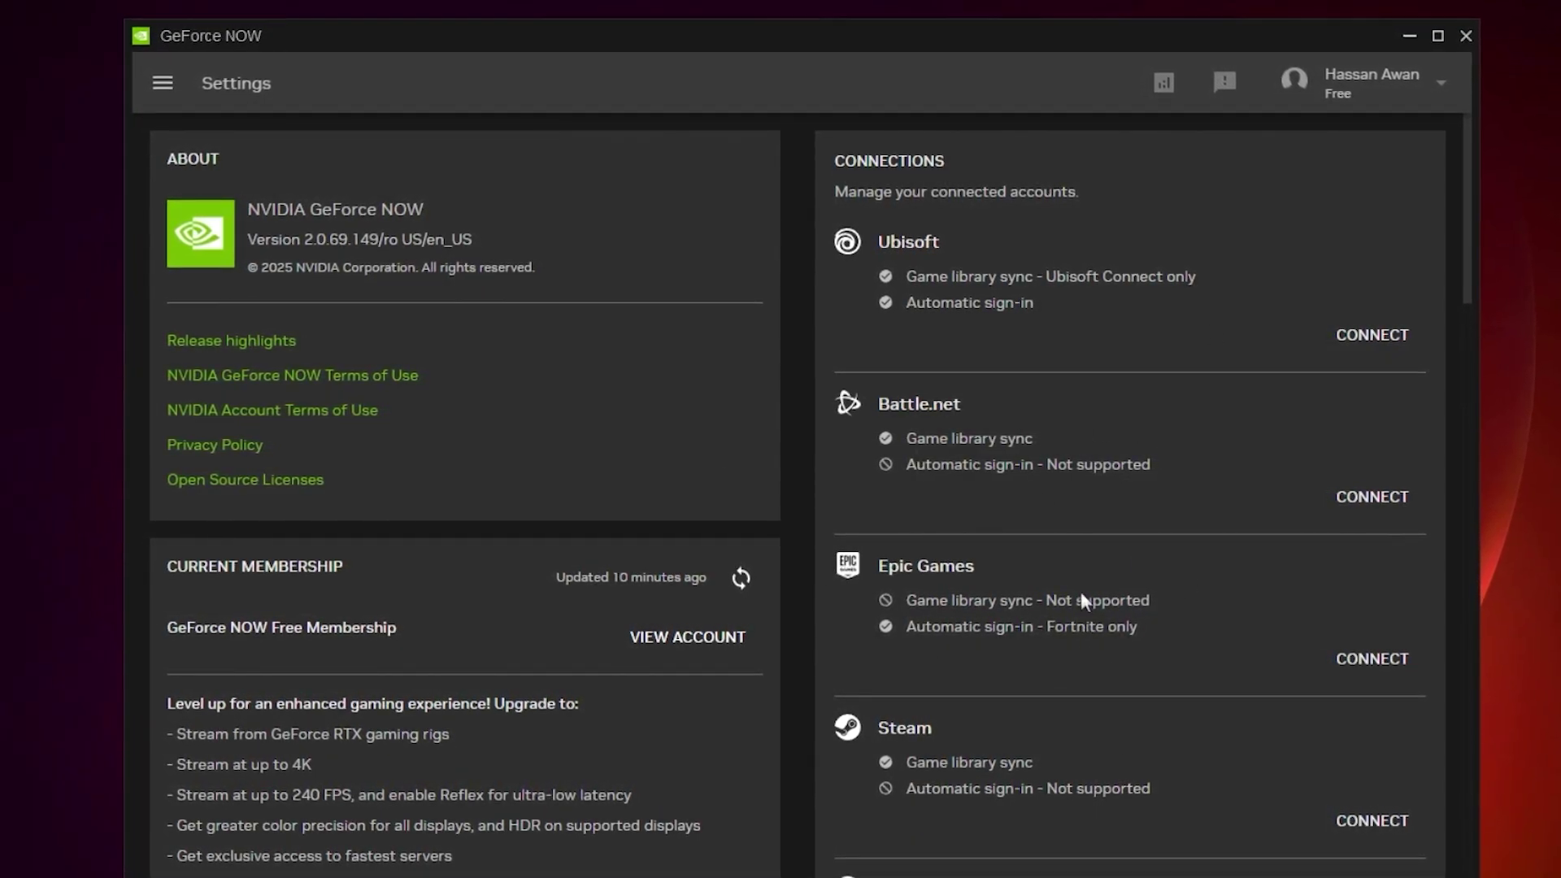
{"action": "scroll", "coordinate": [1083, 601], "scroll_direction": "down", "scroll_amount": 8}
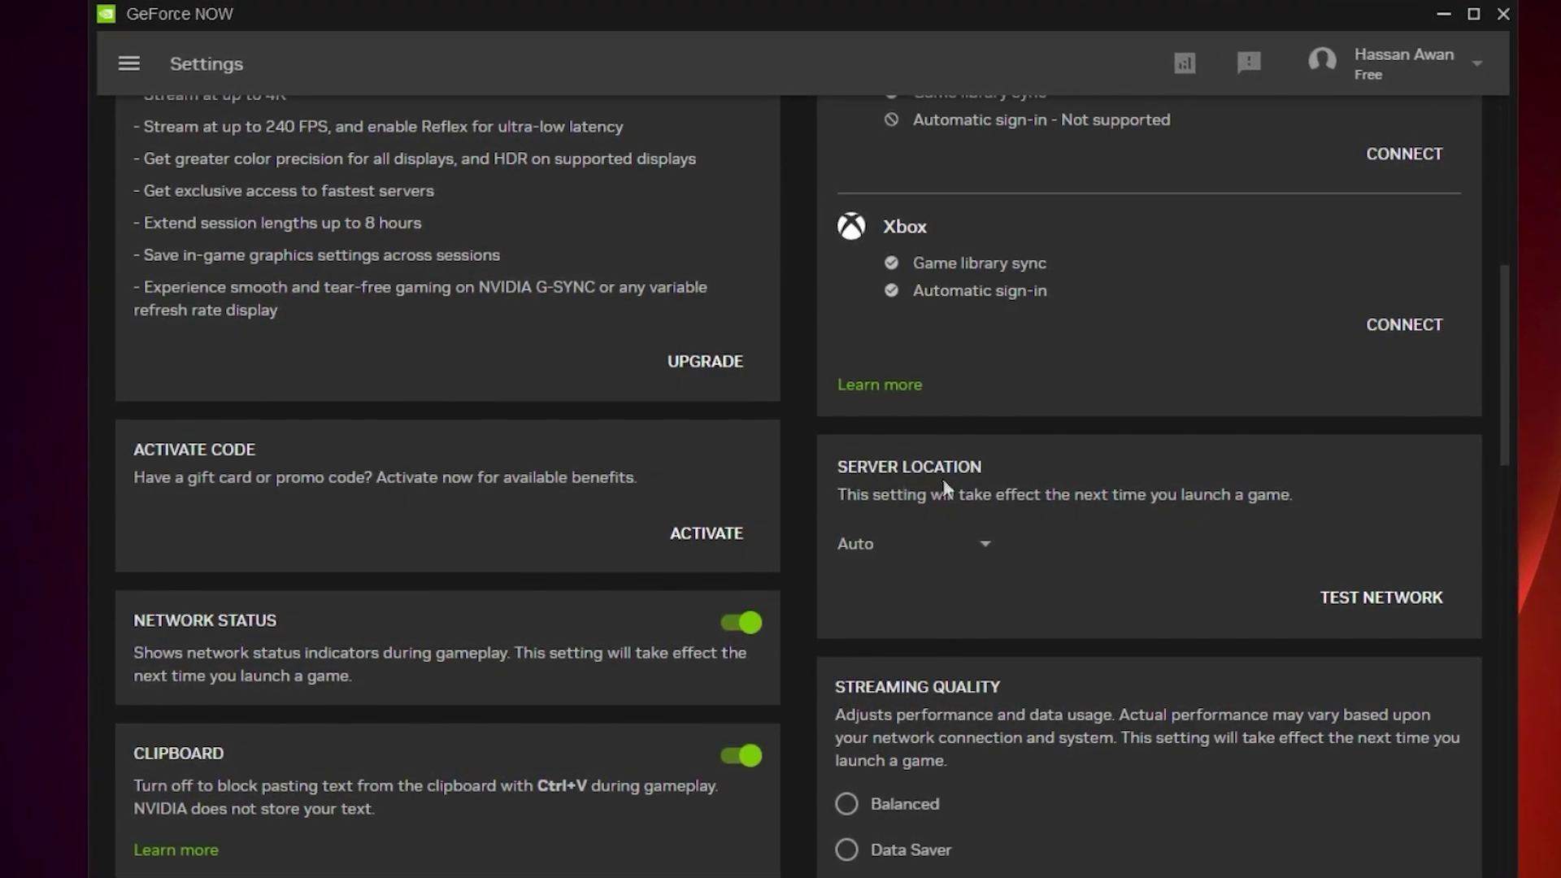
{"action": "left_click", "coordinate": [988, 550]}
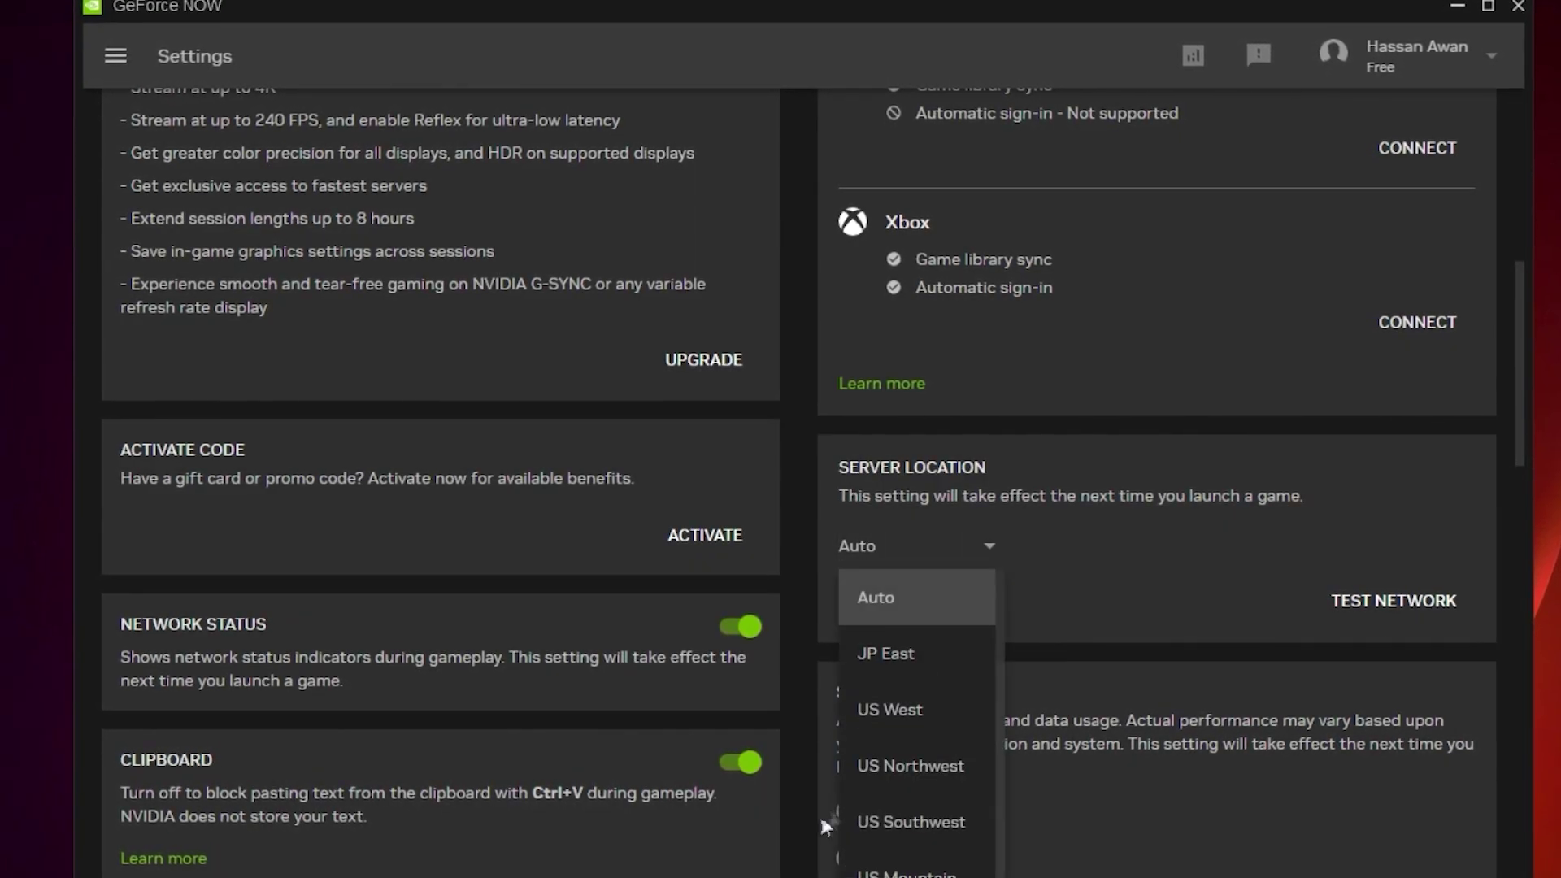
{"action": "scroll", "coordinate": [935, 748], "scroll_direction": "down", "scroll_amount": 3}
{"action": "scroll", "coordinate": [979, 808], "scroll_direction": "down", "scroll_amount": 2}
{"action": "left_click", "coordinate": [1091, 530]}
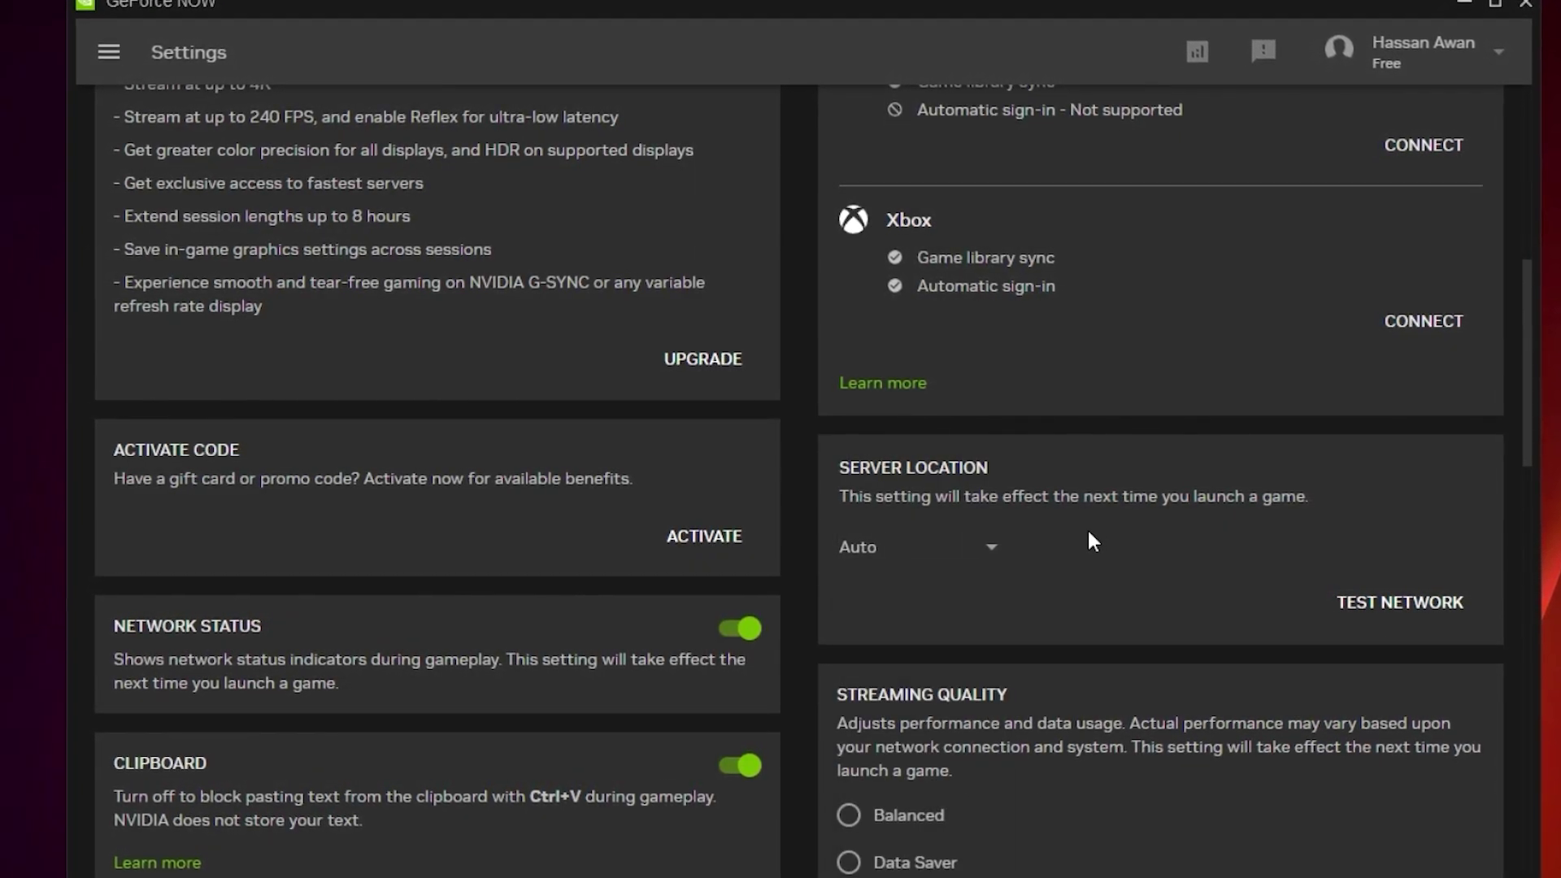
{"action": "left_click", "coordinate": [902, 557]}
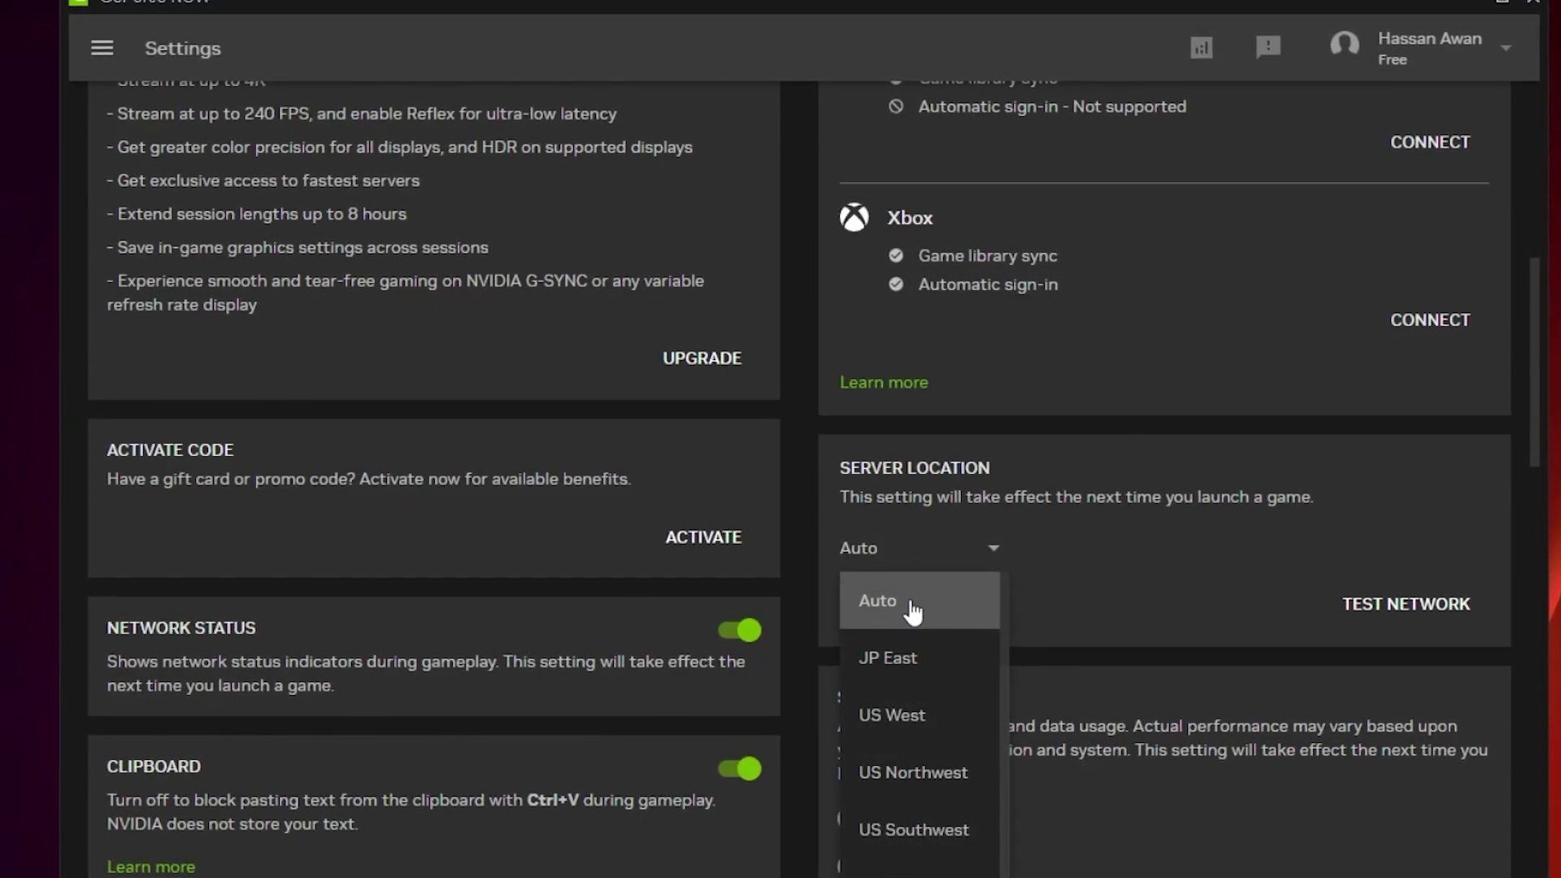
{"action": "left_click", "coordinate": [1106, 549]}
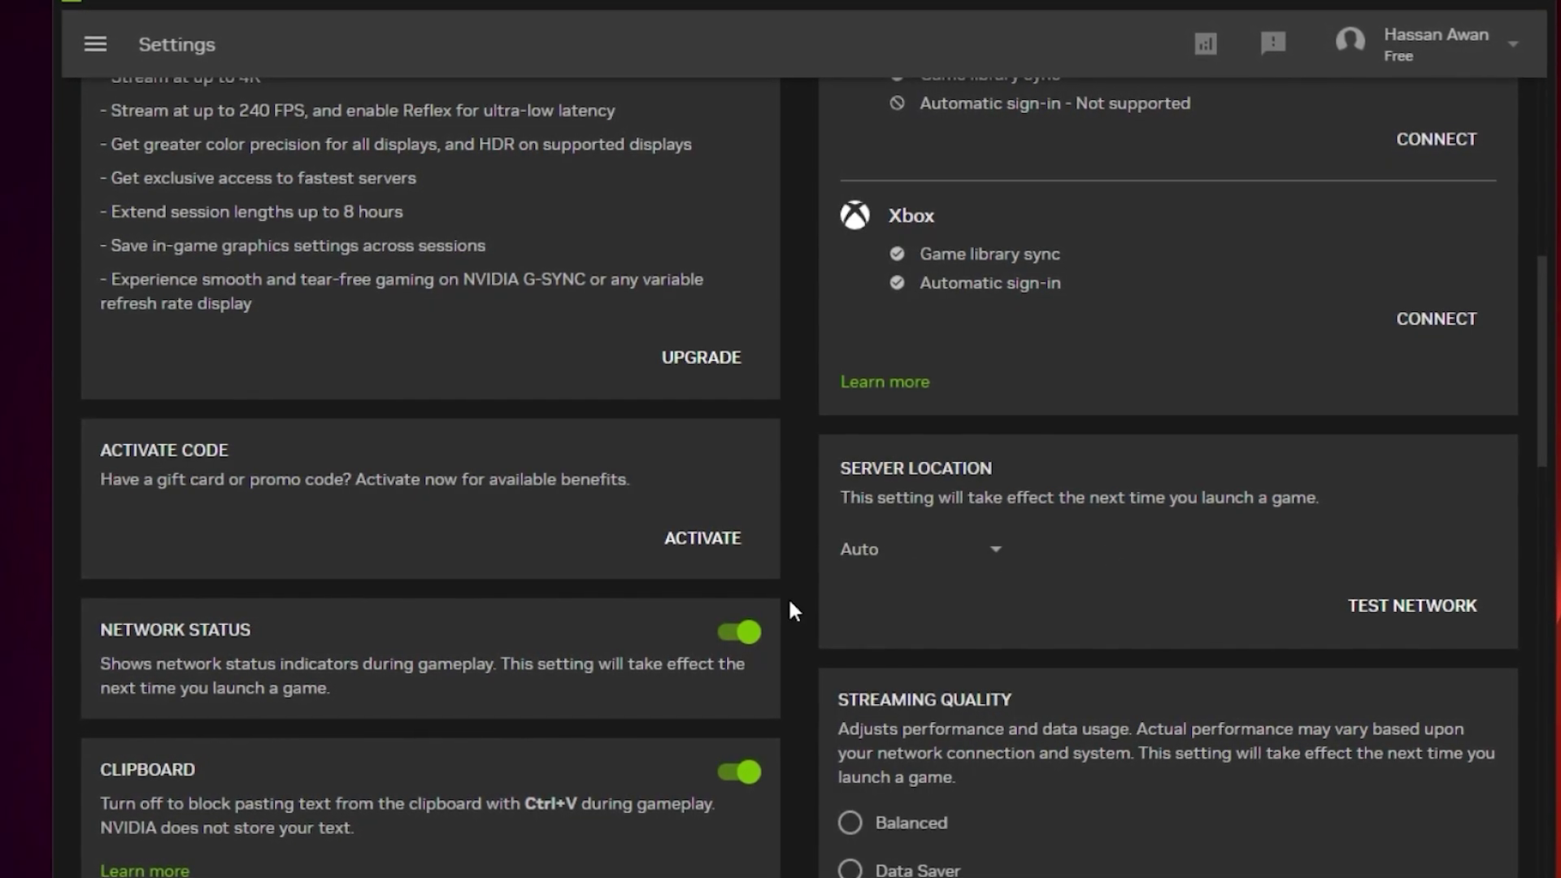
Set the max bit rate to Custom at 40 Mbps.
{"action": "scroll", "coordinate": [1136, 648], "scroll_direction": "down", "scroll_amount": 3}
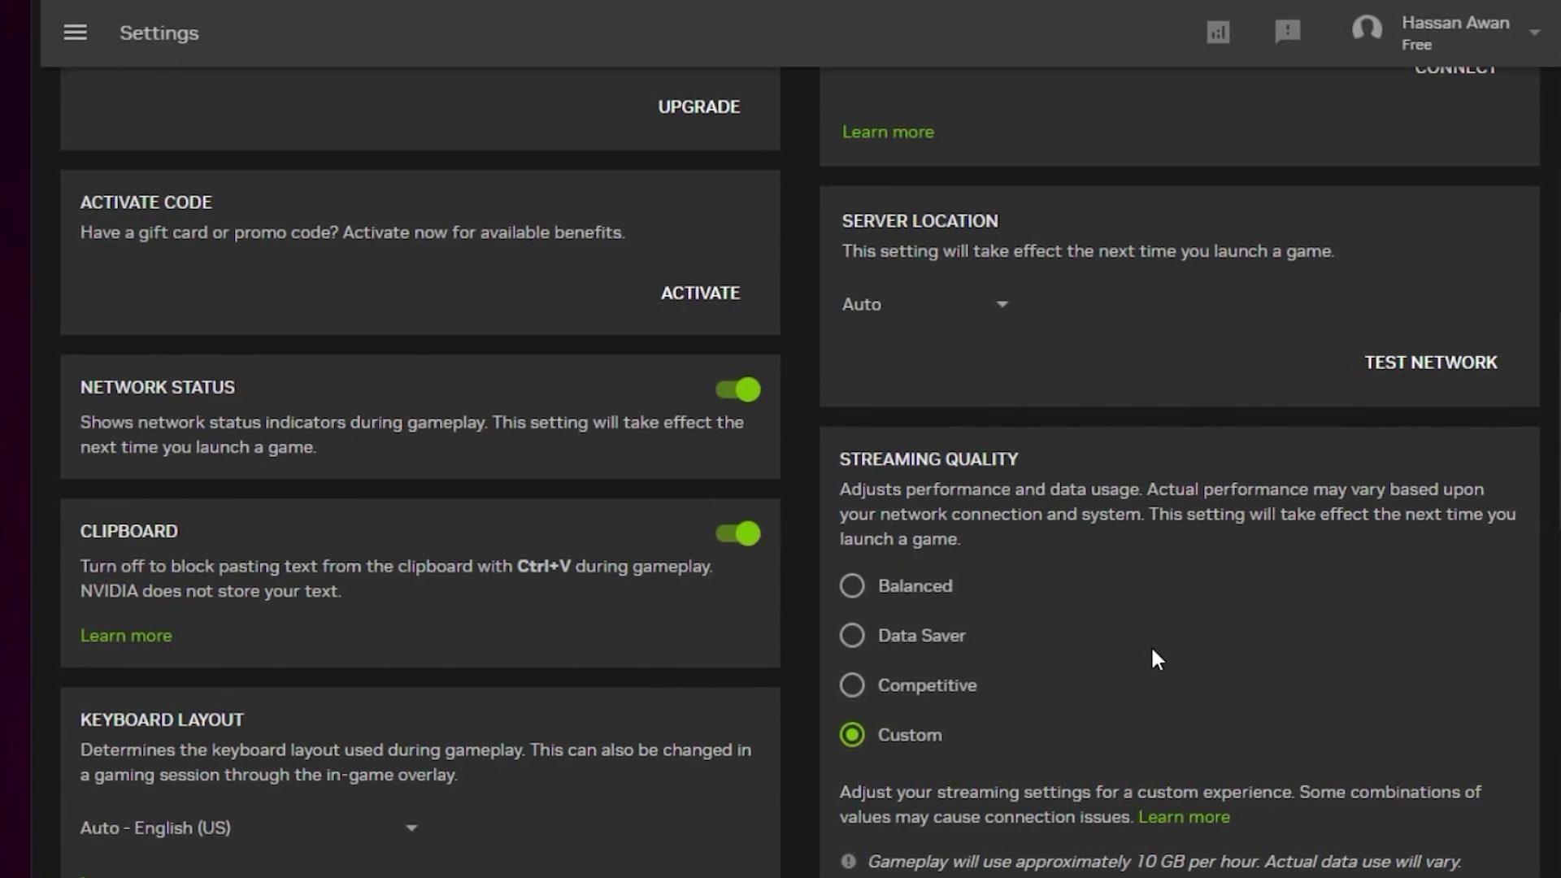
{"action": "scroll", "coordinate": [959, 716], "scroll_direction": "down", "scroll_amount": 5}
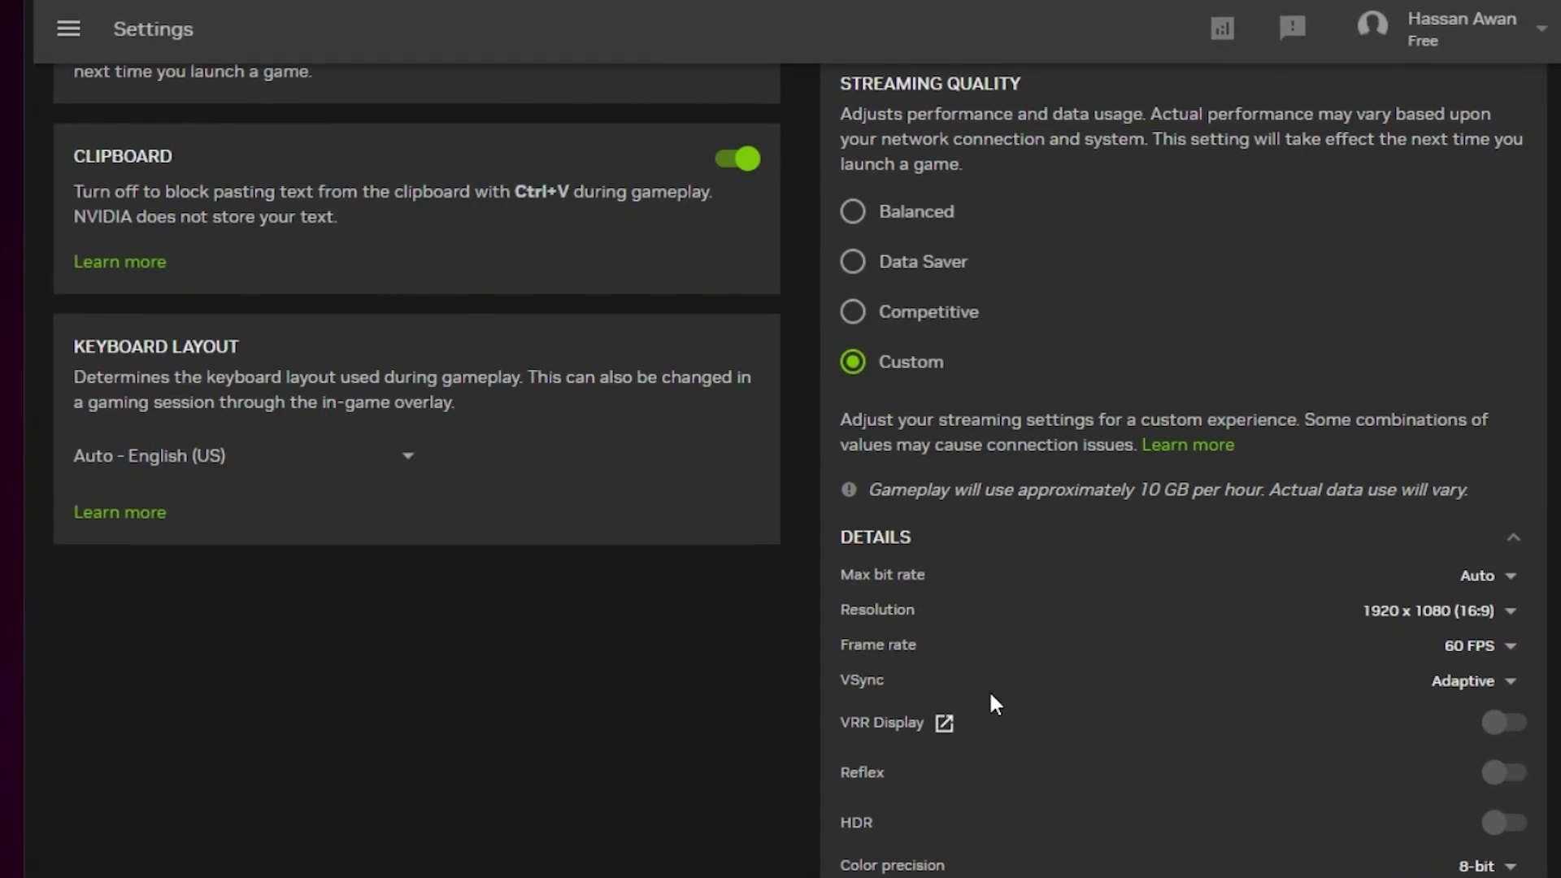
{"action": "left_click", "coordinate": [1483, 579]}
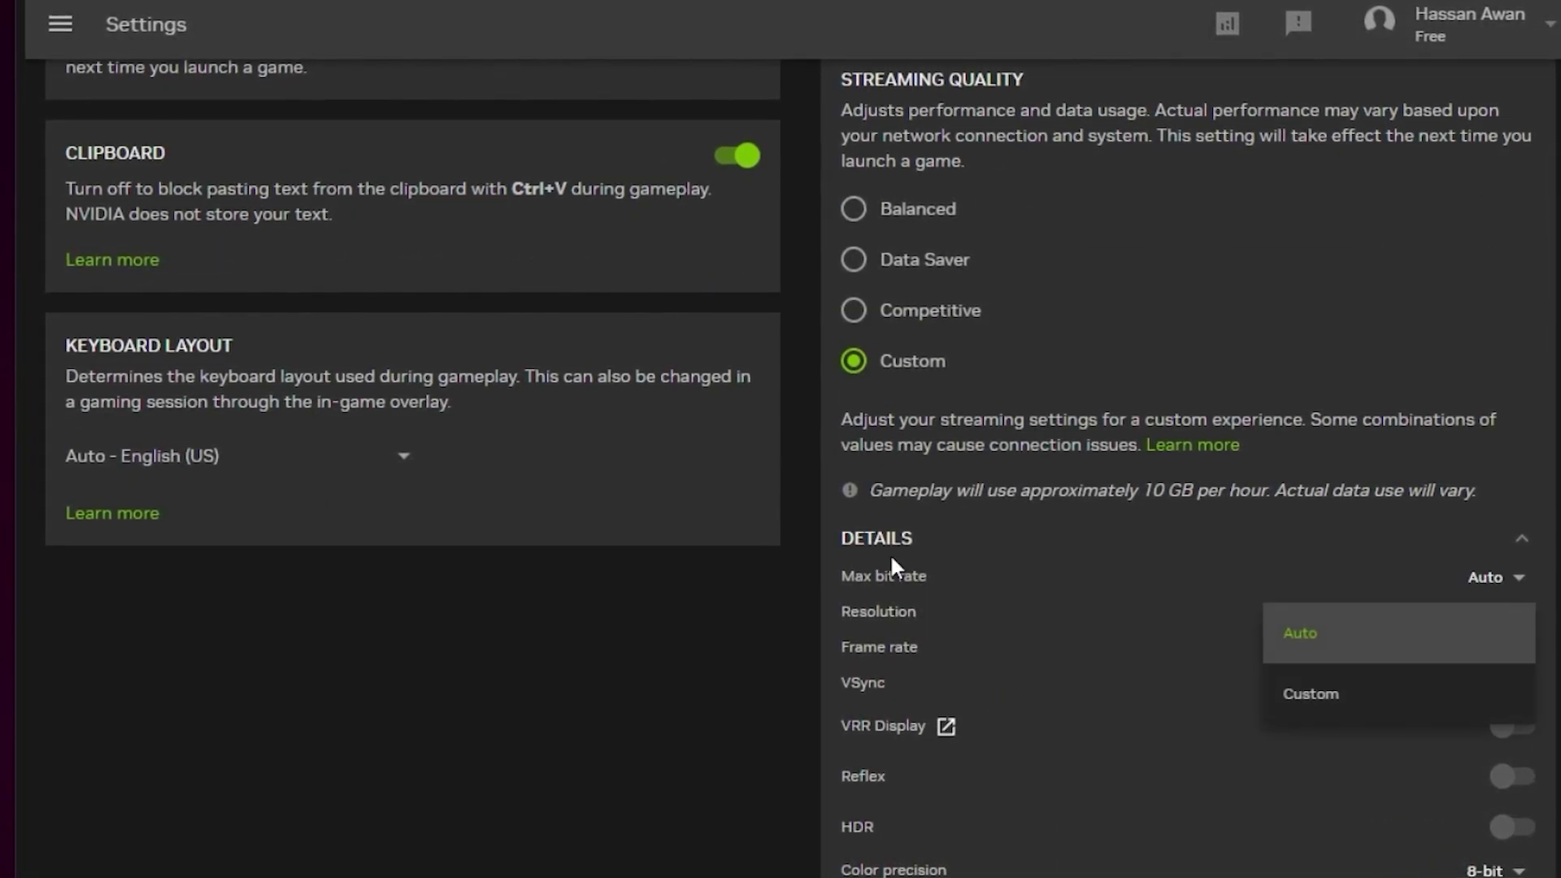
{"action": "left_click", "coordinate": [1311, 694]}
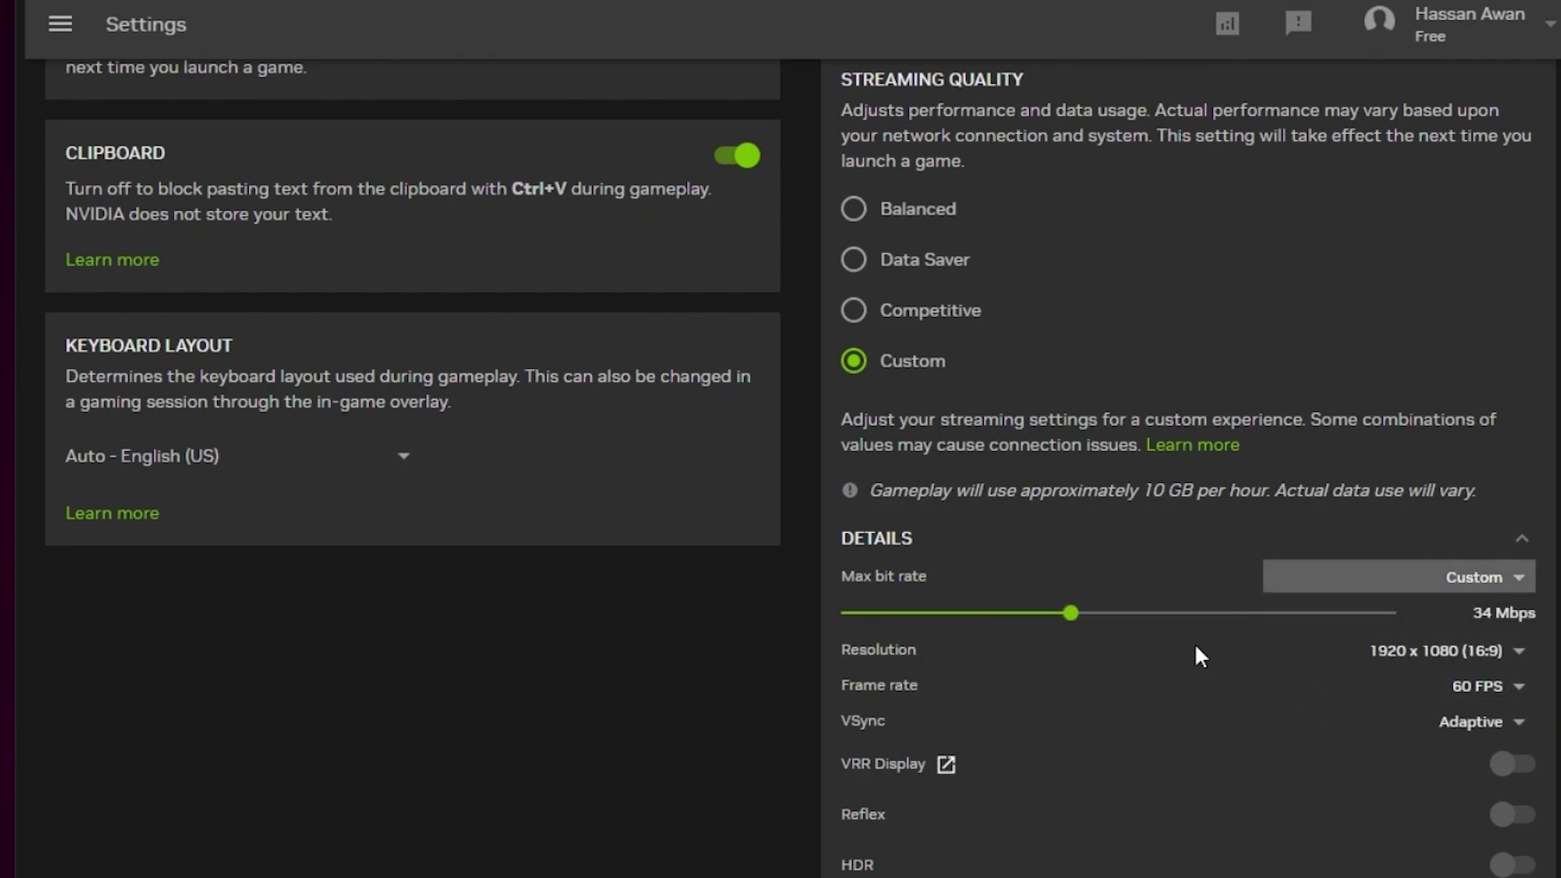
{"action": "left_click", "coordinate": [1079, 615]}
{"action": "left_click_drag", "start_coordinate": [1124, 632], "coordinate": [1118, 632]}
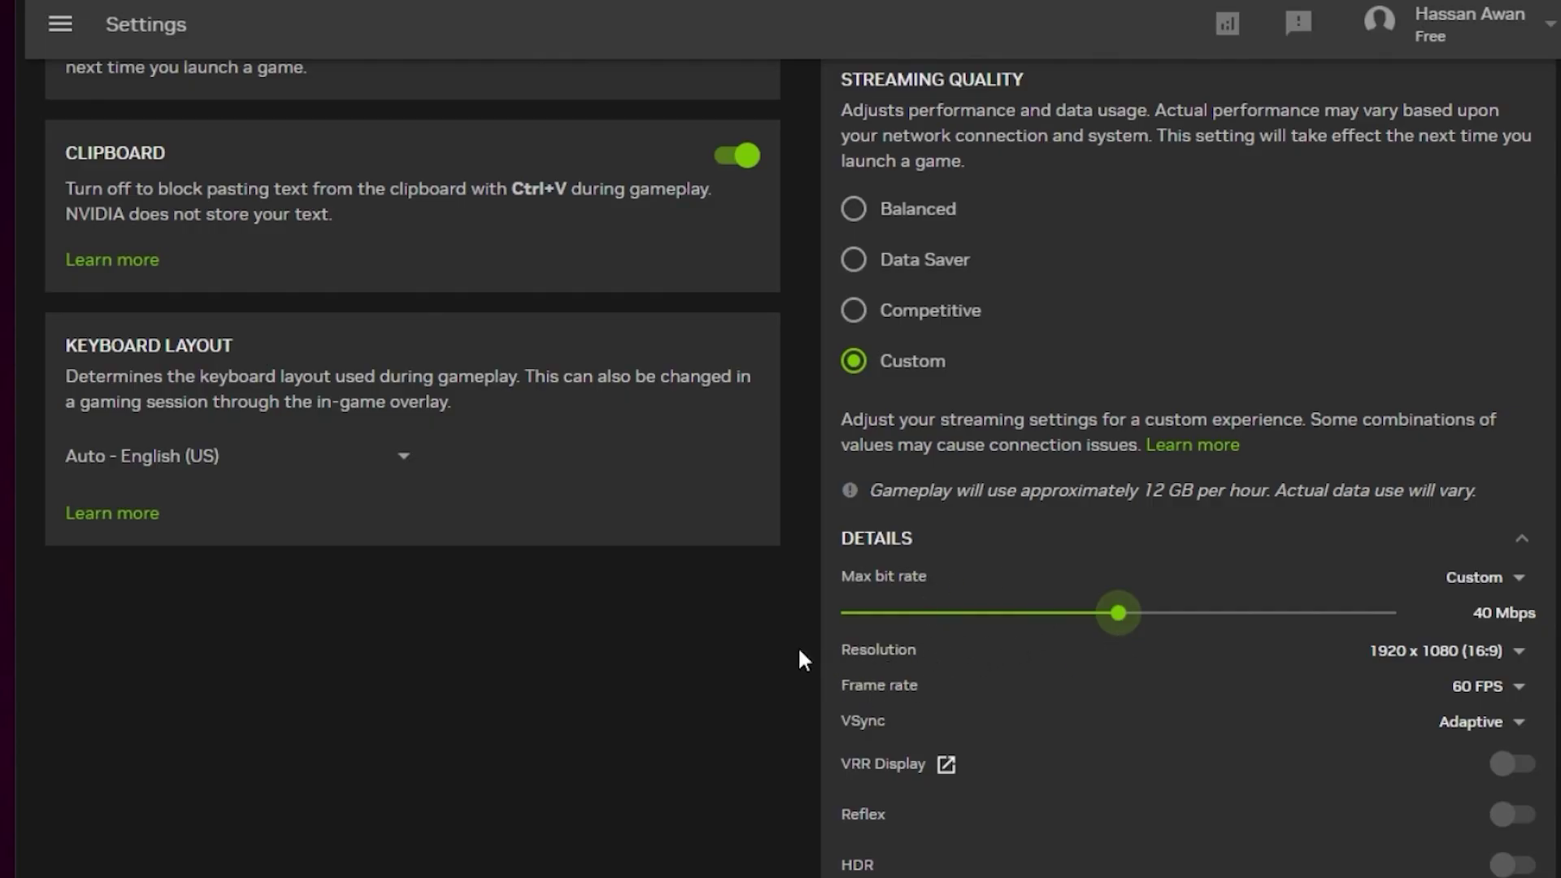
Keep 1920 x 1080 resolution and 60 FPS, and turn VSync Off.
{"action": "left_click", "coordinate": [1464, 652]}
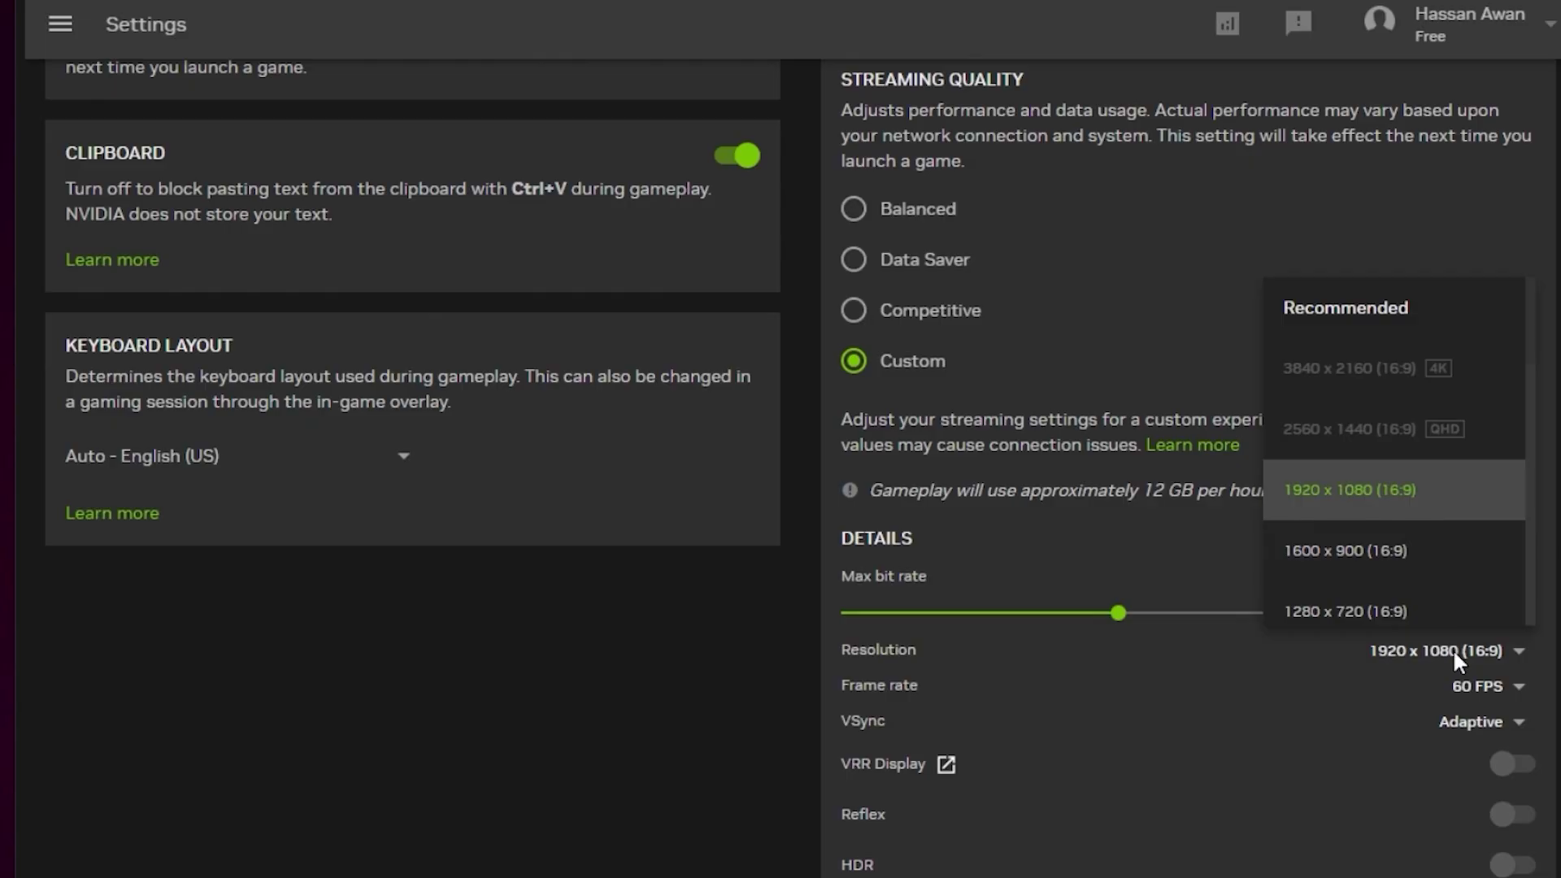
{"action": "left_click", "coordinate": [1452, 648]}
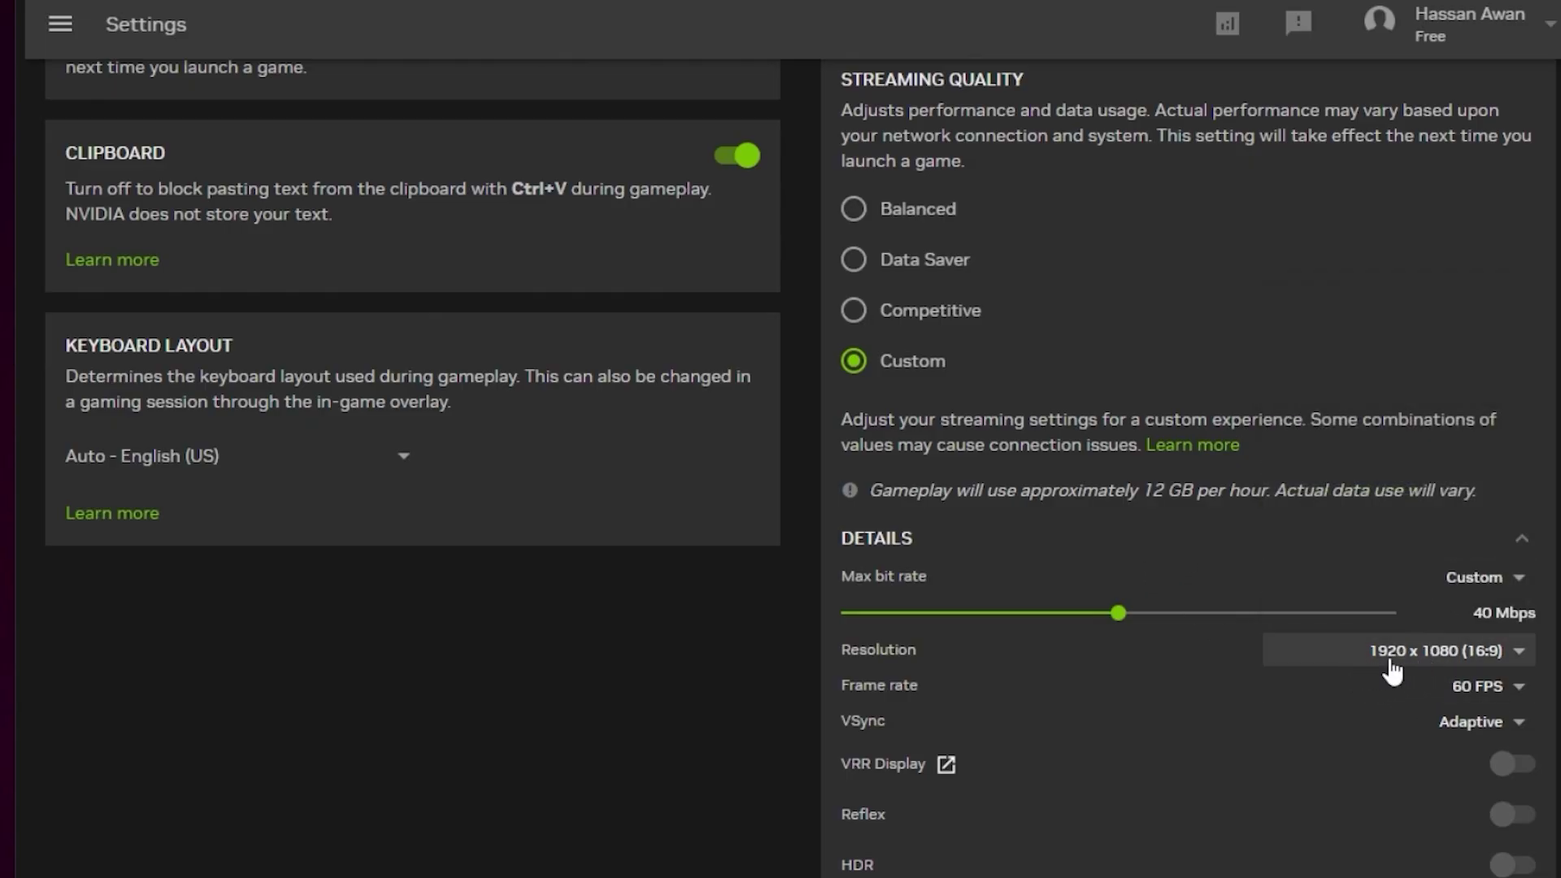
{"action": "left_click", "coordinate": [1374, 686]}
{"action": "left_click", "coordinate": [859, 732]}
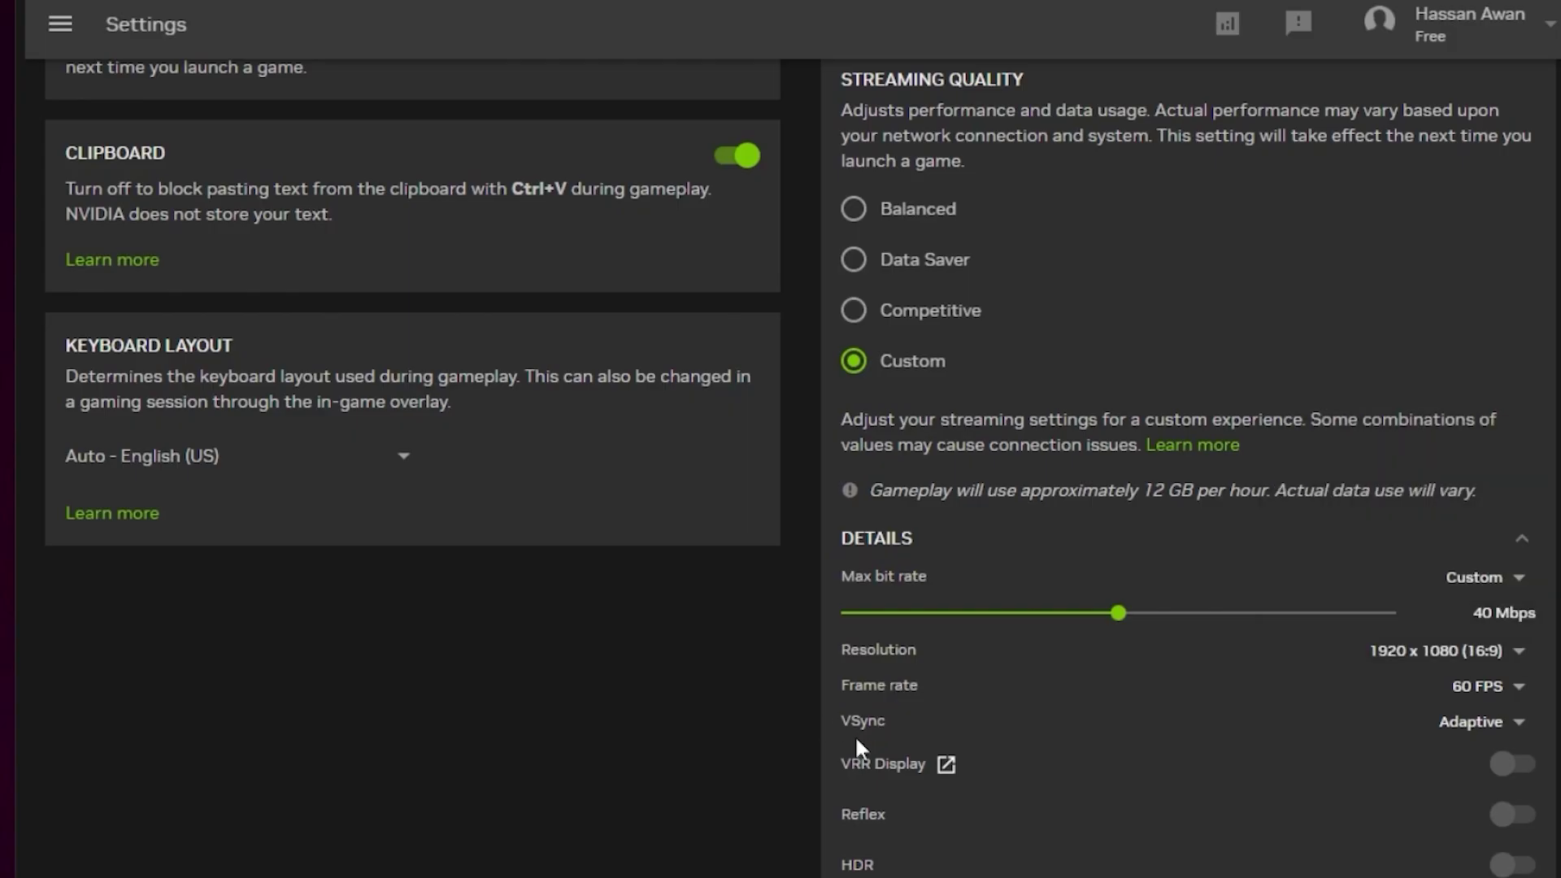
{"action": "left_click", "coordinate": [1441, 723]}
{"action": "left_click", "coordinate": [1283, 836]}
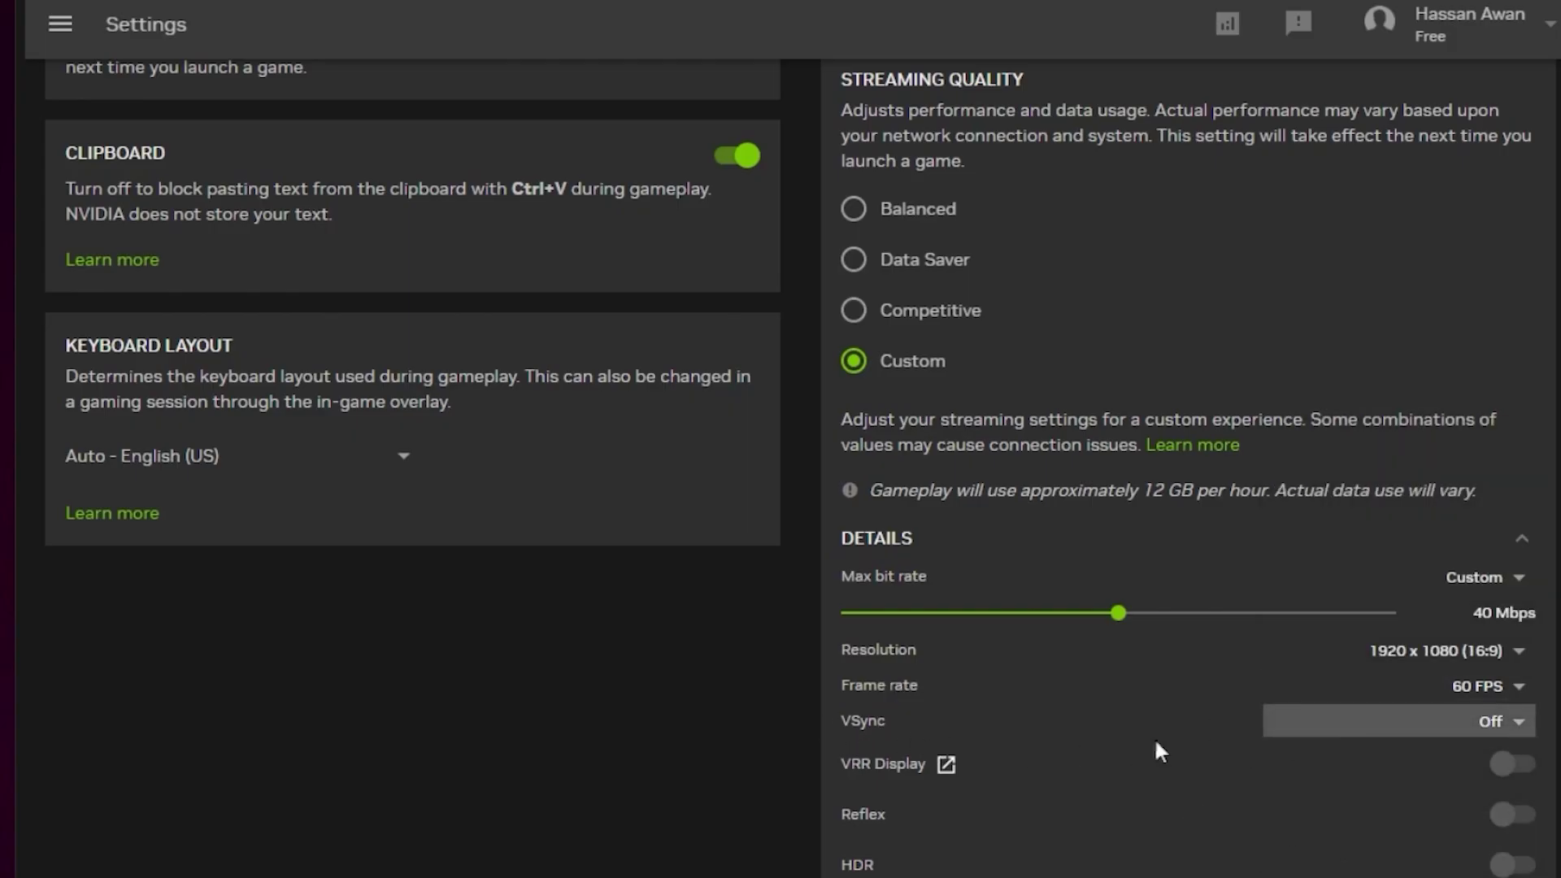
{"action": "scroll", "coordinate": [1112, 700], "scroll_direction": "down", "scroll_amount": 3}
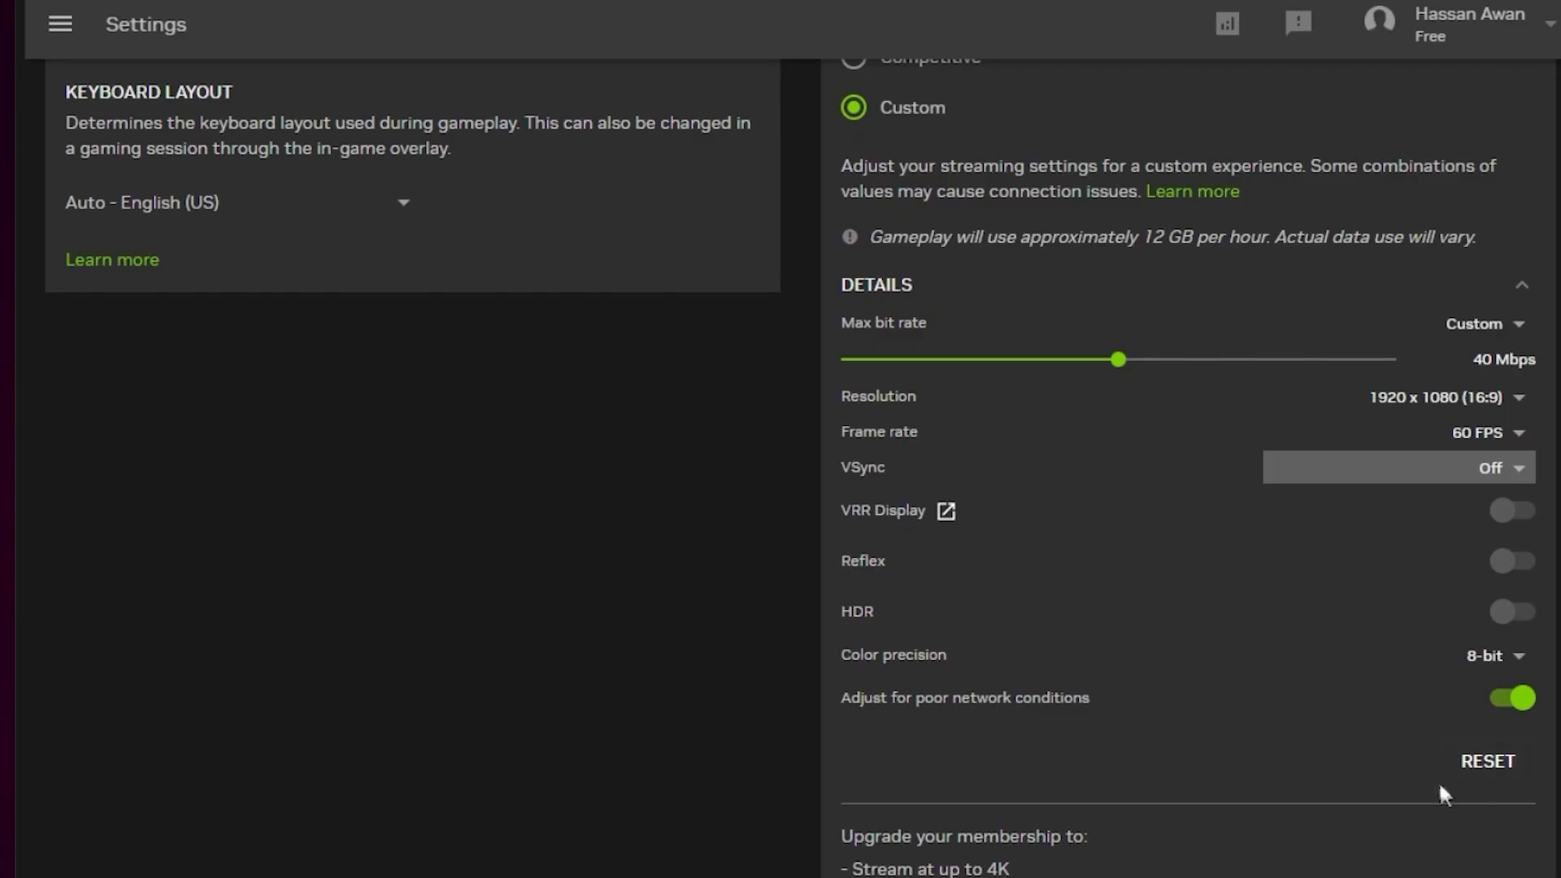
{"action": "scroll", "coordinate": [930, 626], "scroll_direction": "down", "scroll_amount": 7}
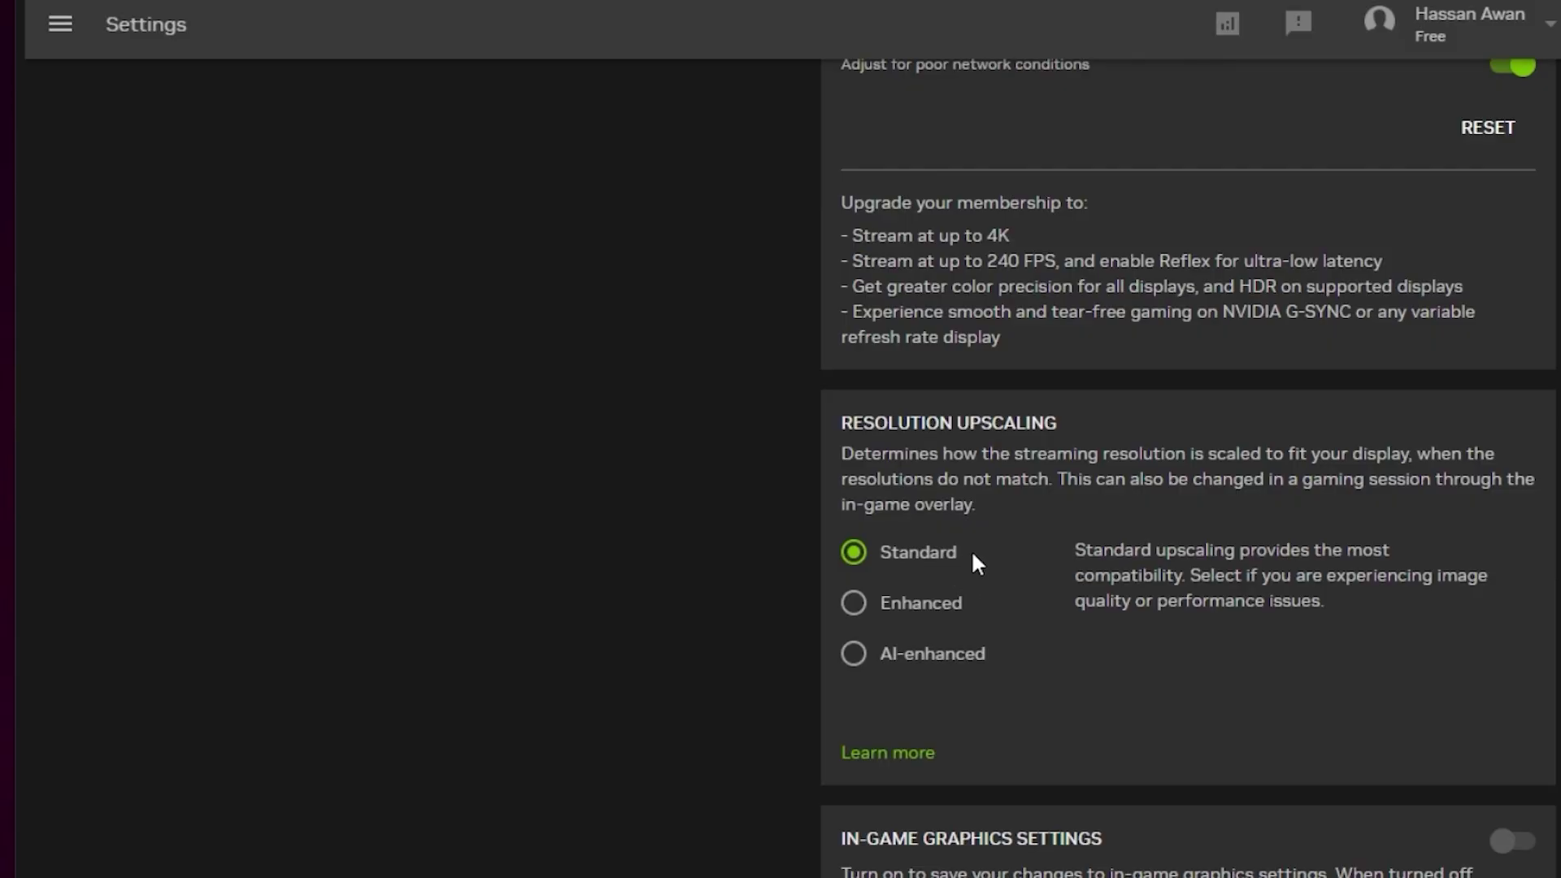
{"action": "scroll", "coordinate": [982, 558], "scroll_direction": "down", "scroll_amount": 5}
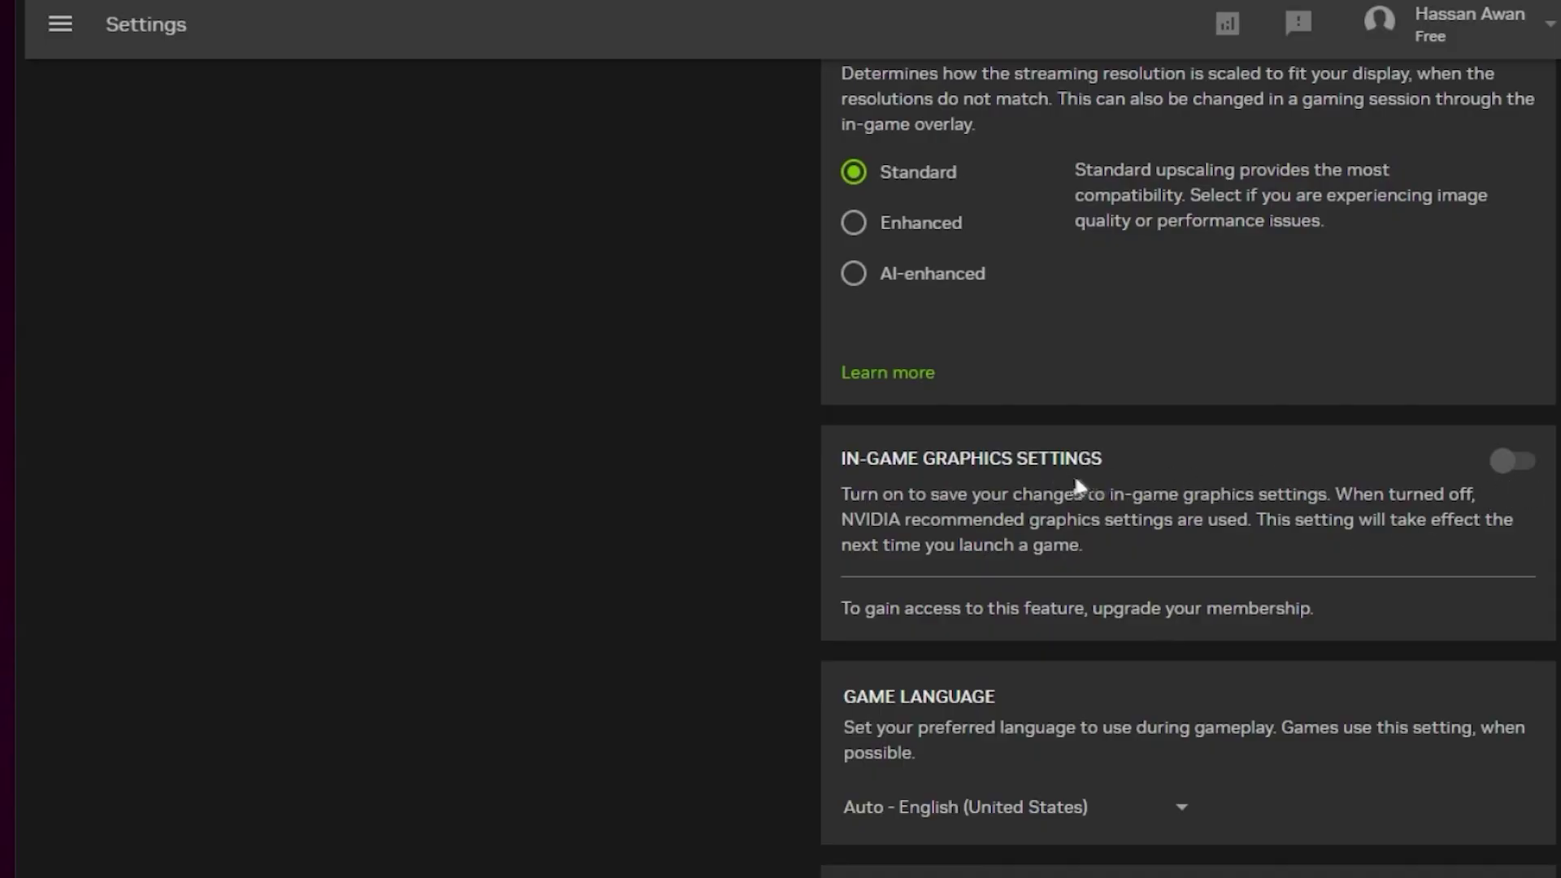
{"action": "scroll", "coordinate": [1111, 463], "scroll_direction": "down", "scroll_amount": 1}
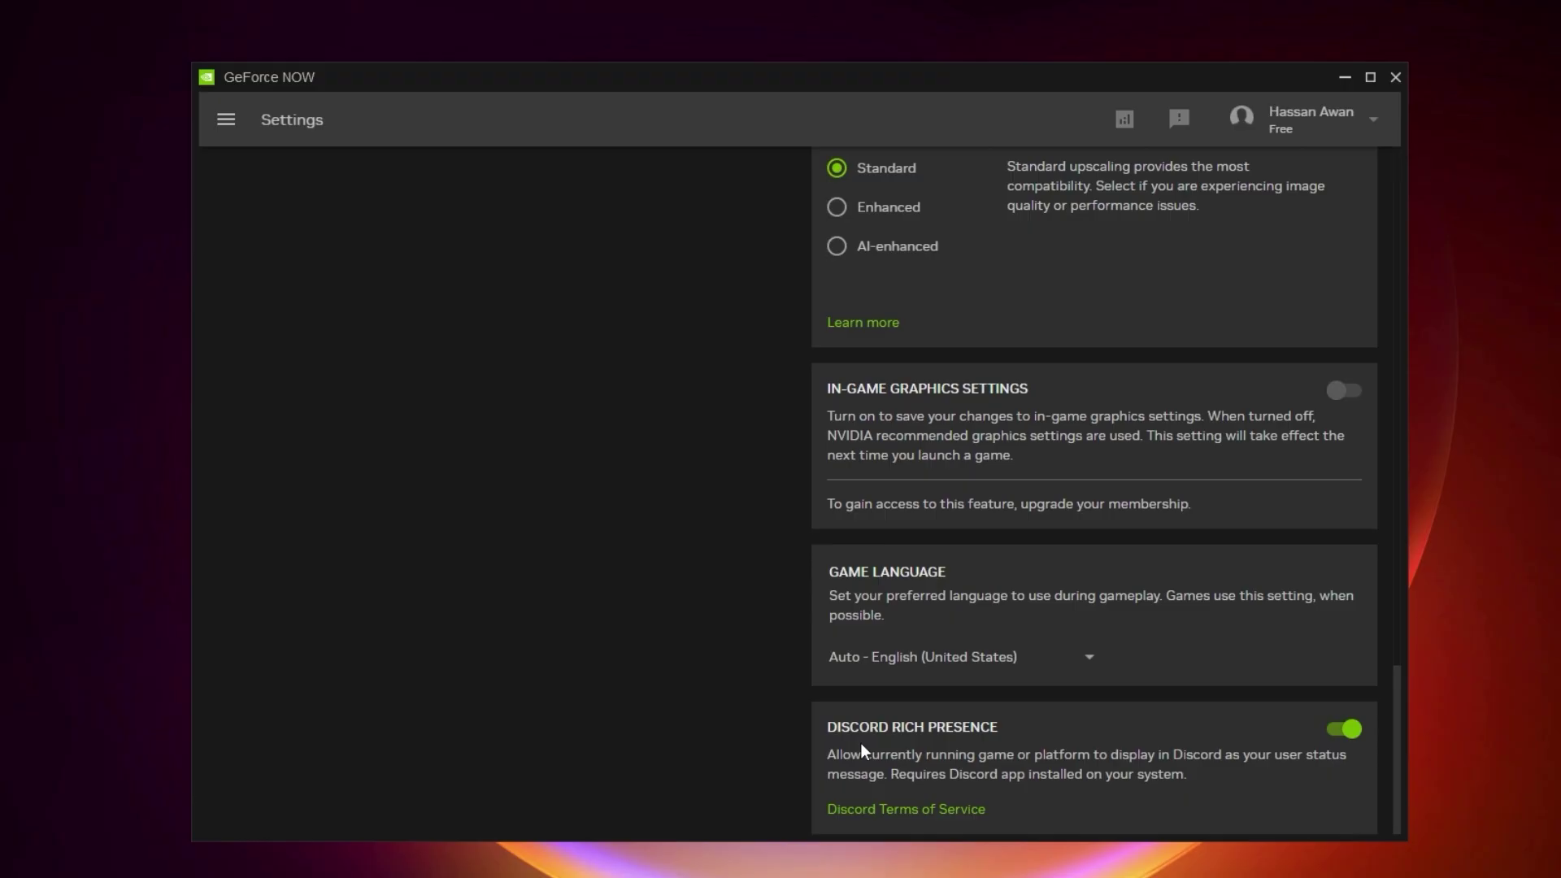